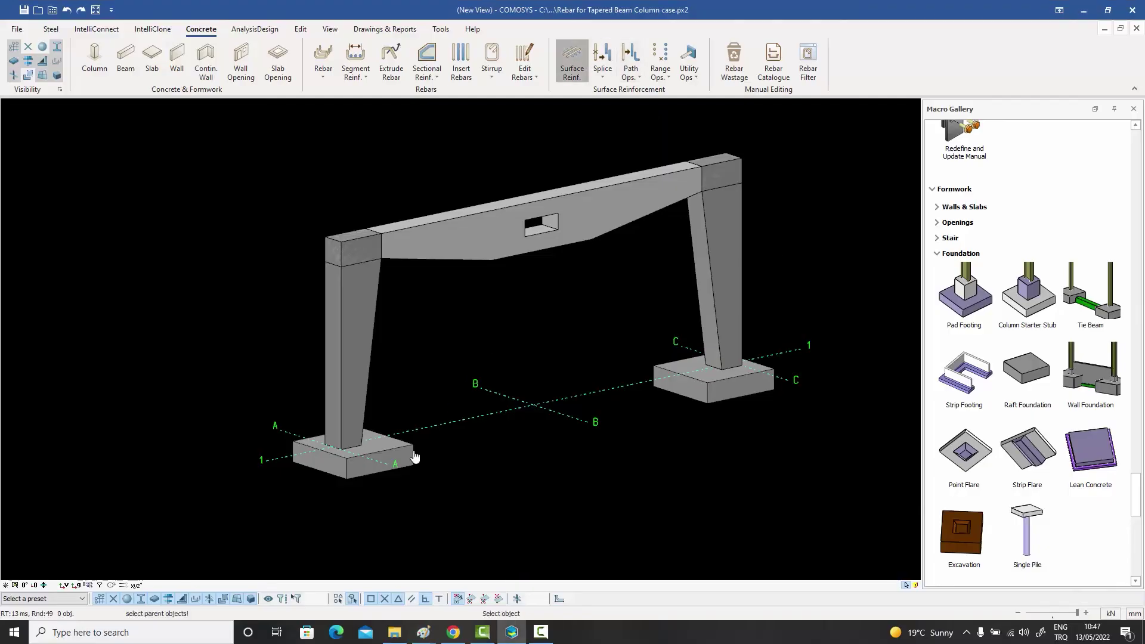
Step: Reinforce the left footing's bottom face with a two-way mesh of upward-bent bars
left_click(374, 472)
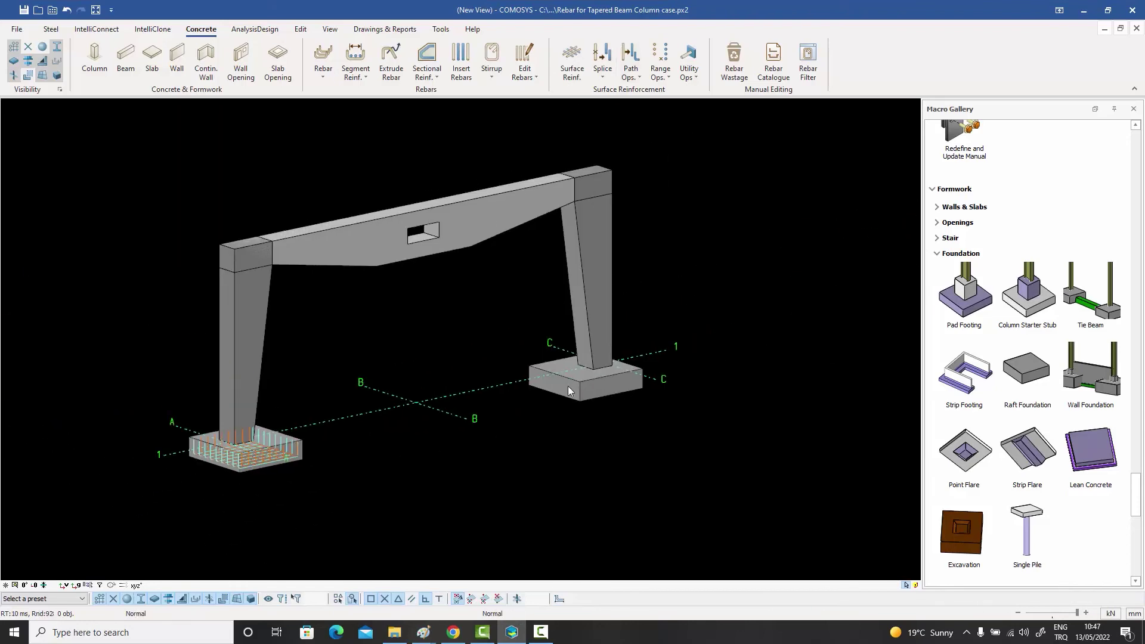
left_click(574, 60)
left_click(597, 438)
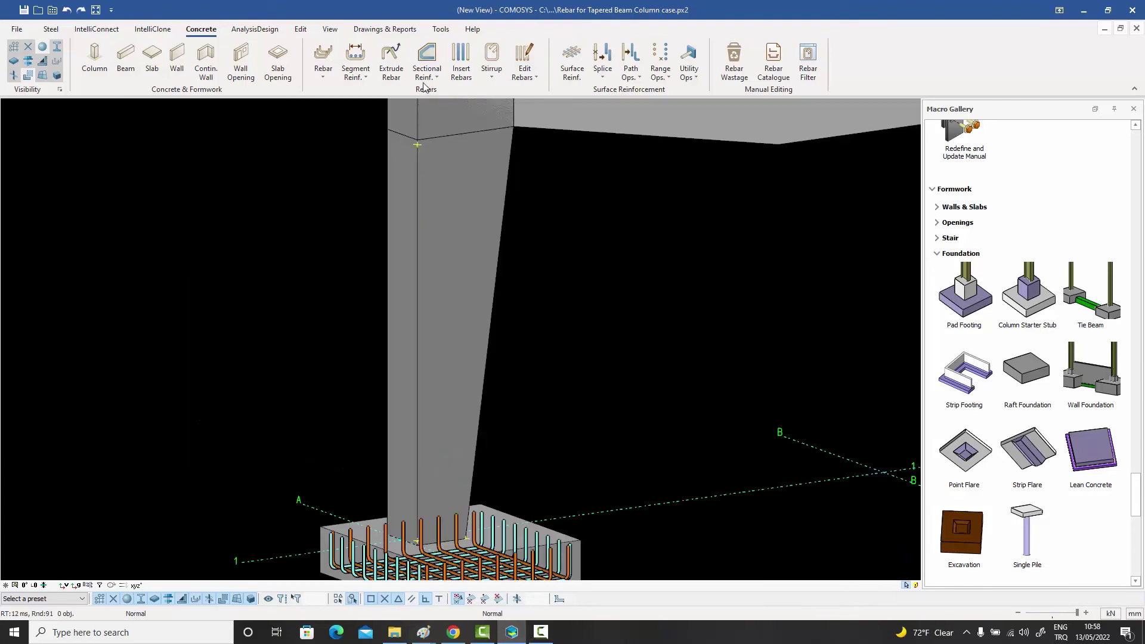
left_click(425, 80)
Step: Generate stirrups along the tapered left column's full height from a section point at its top
scroll(418, 525, "up", 5)
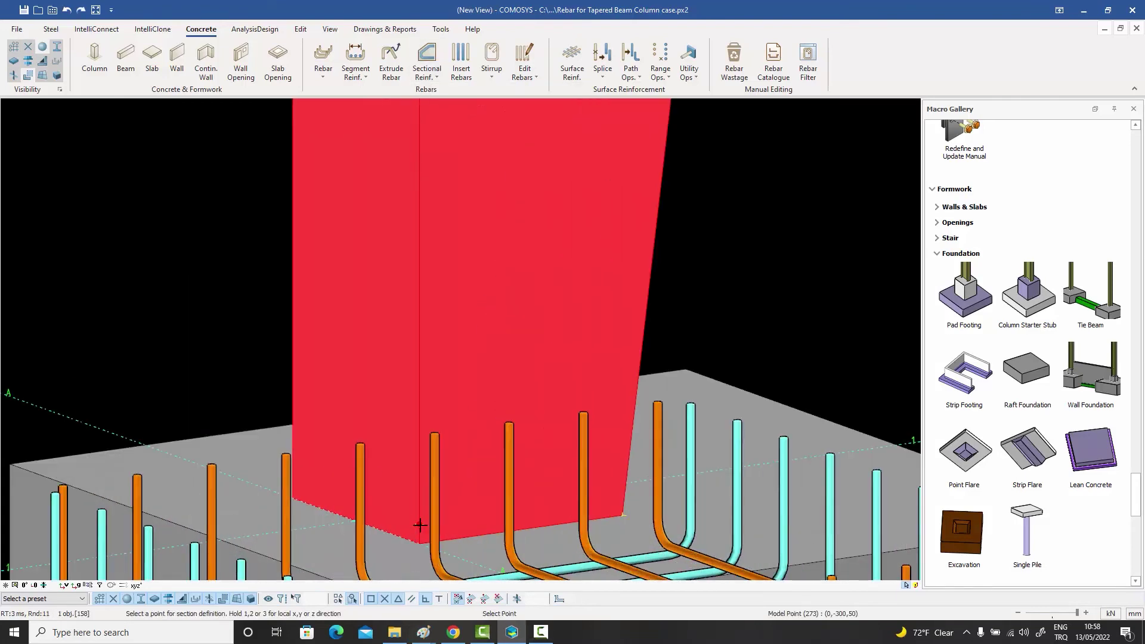
right_click(422, 531)
scroll(422, 531, "up", 2)
scroll(429, 418, "down", 3)
scroll(447, 286, "down", 3)
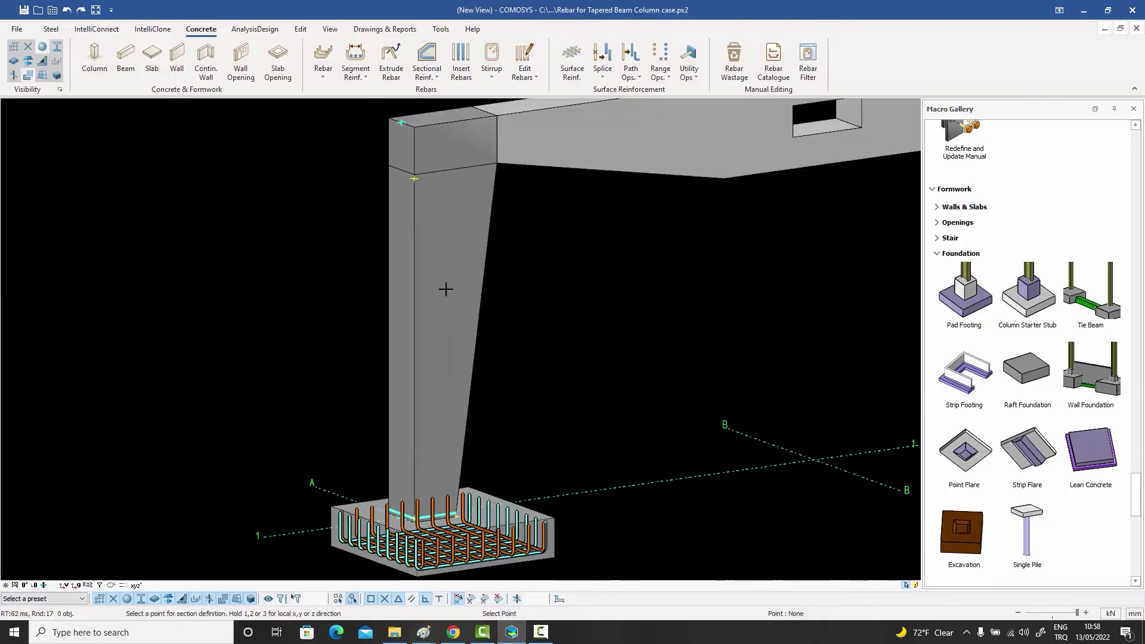
scroll(406, 166, "up", 6)
left_click(437, 182)
scroll(455, 230, "down", 3)
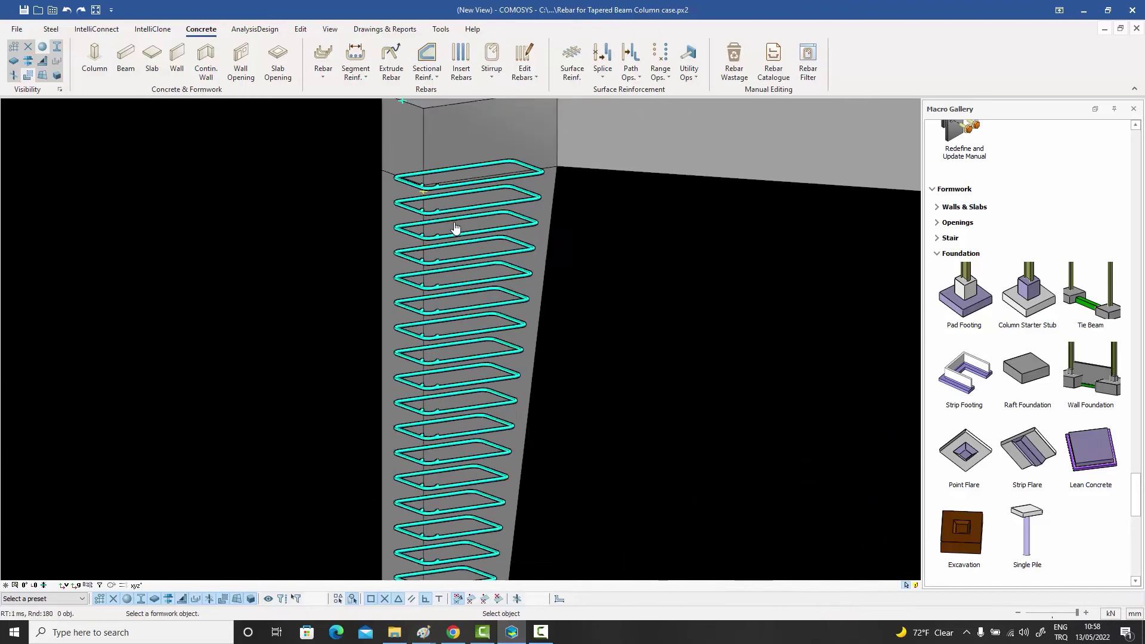
scroll(474, 252, "down", 2)
scroll(460, 242, "up", 2)
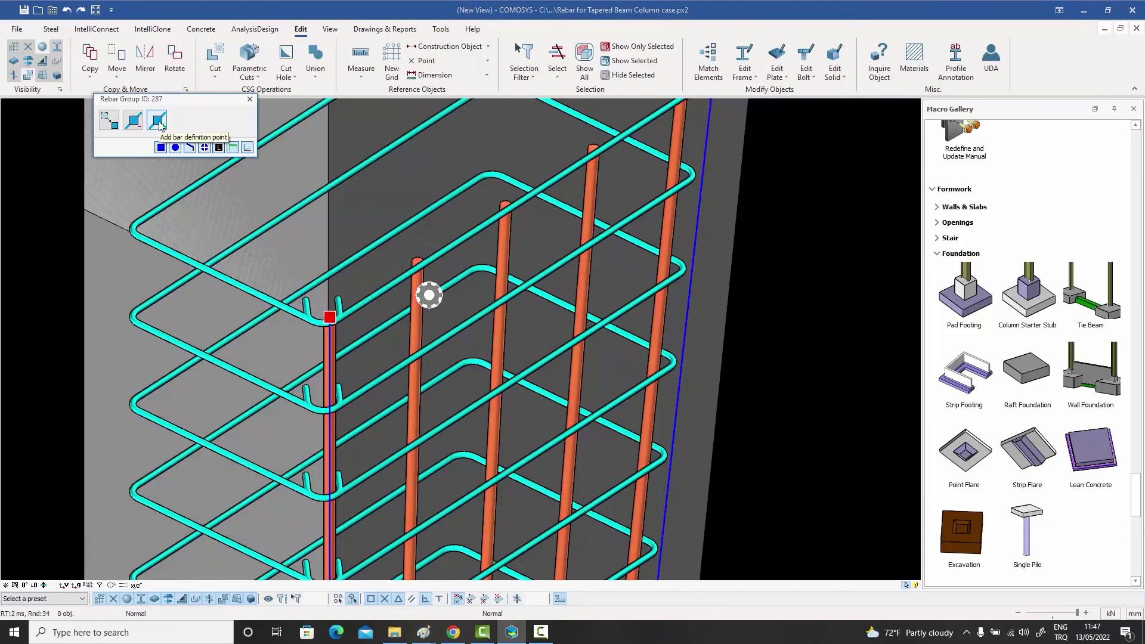
Step: Shift the column bar end point by a measured offset and select the vertical bars
left_click(109, 121)
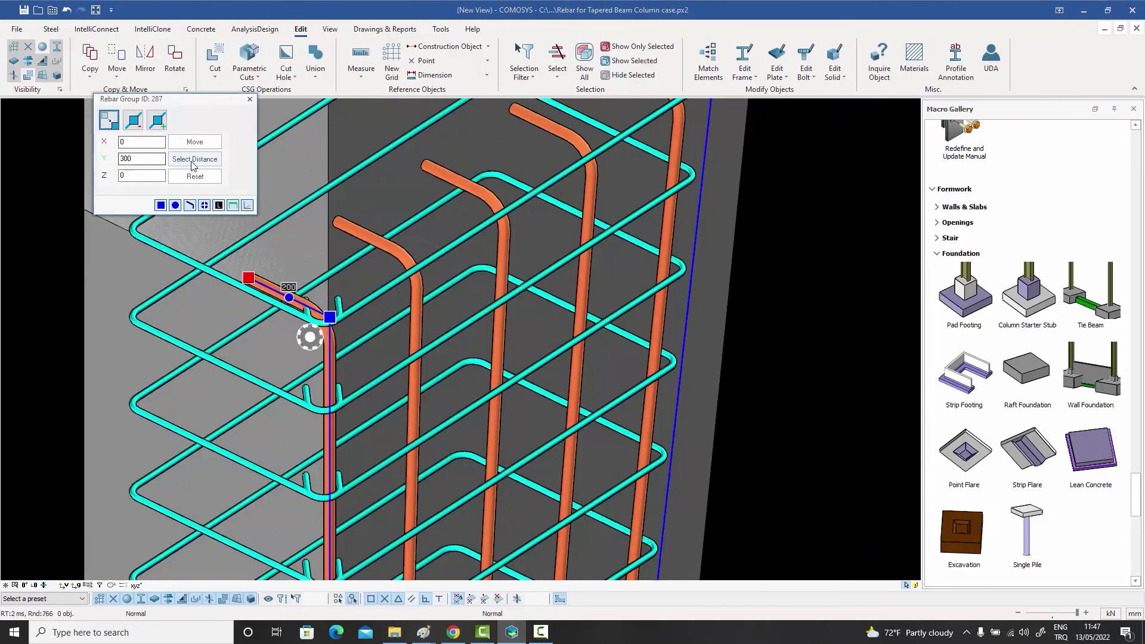
left_click(195, 159)
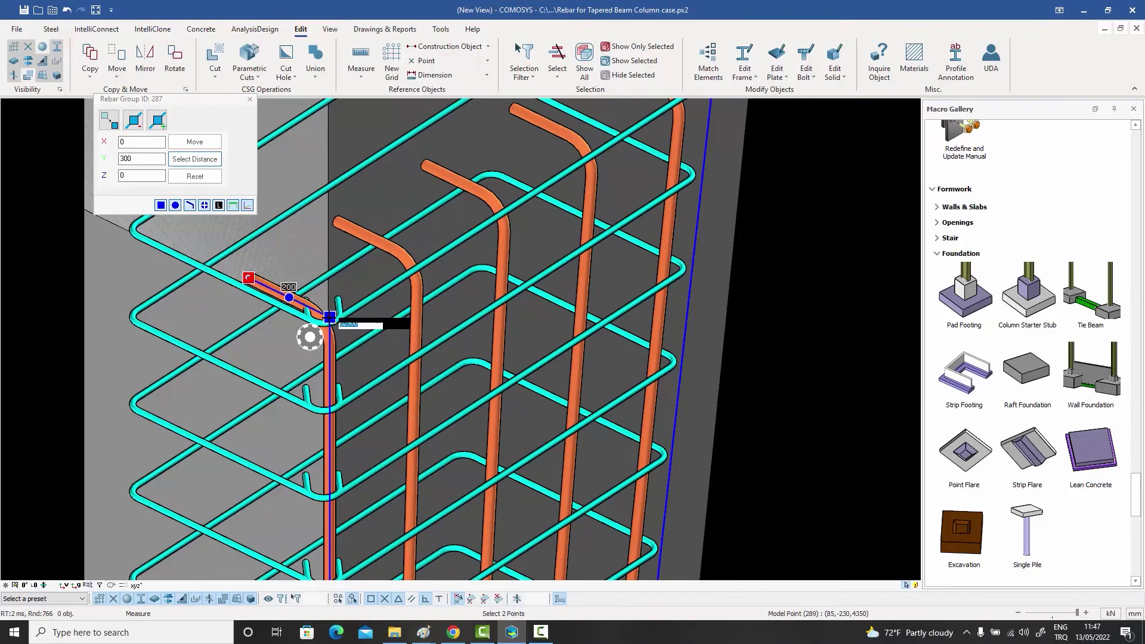
left_click(194, 142)
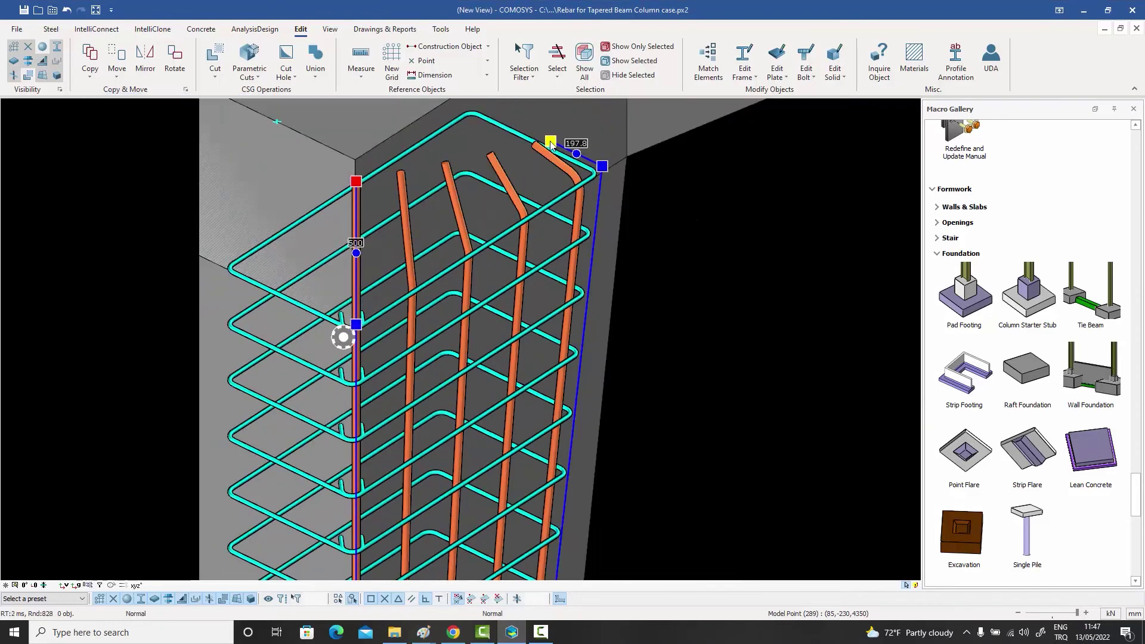
left_click(551, 145)
left_click(110, 121)
left_click(194, 142)
middle_click_drag(355, 191, 310, 309)
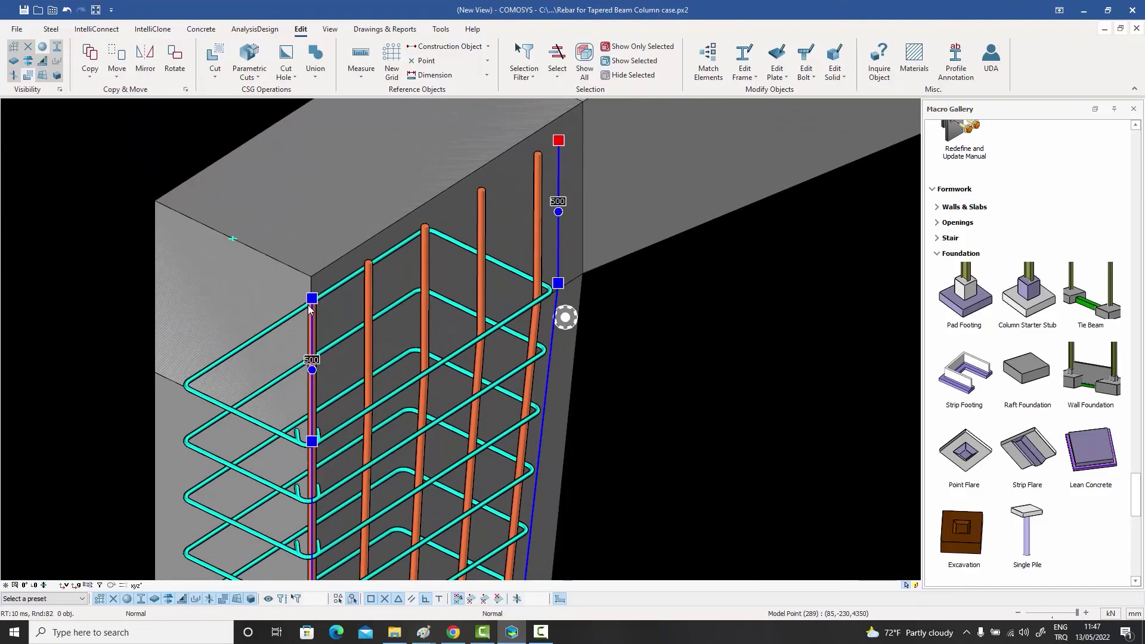
Step: Add a bent hook at the vertical bars' top end, offset 200 mm in Y
left_click(311, 300)
left_click(157, 120)
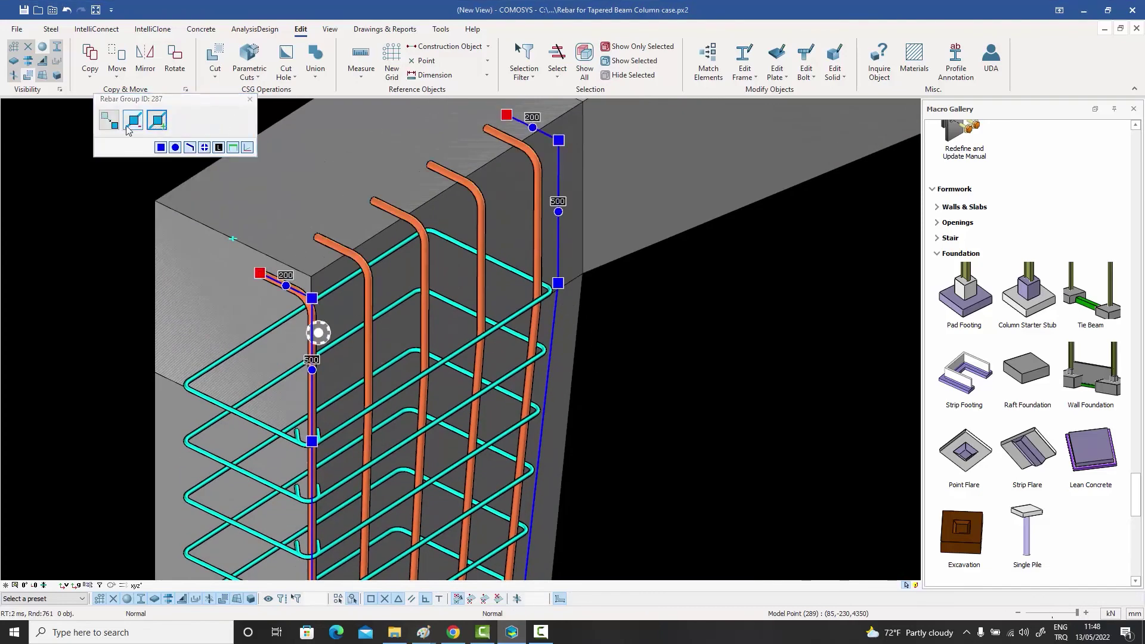
left_click(109, 120)
double_click(123, 158)
type("200")
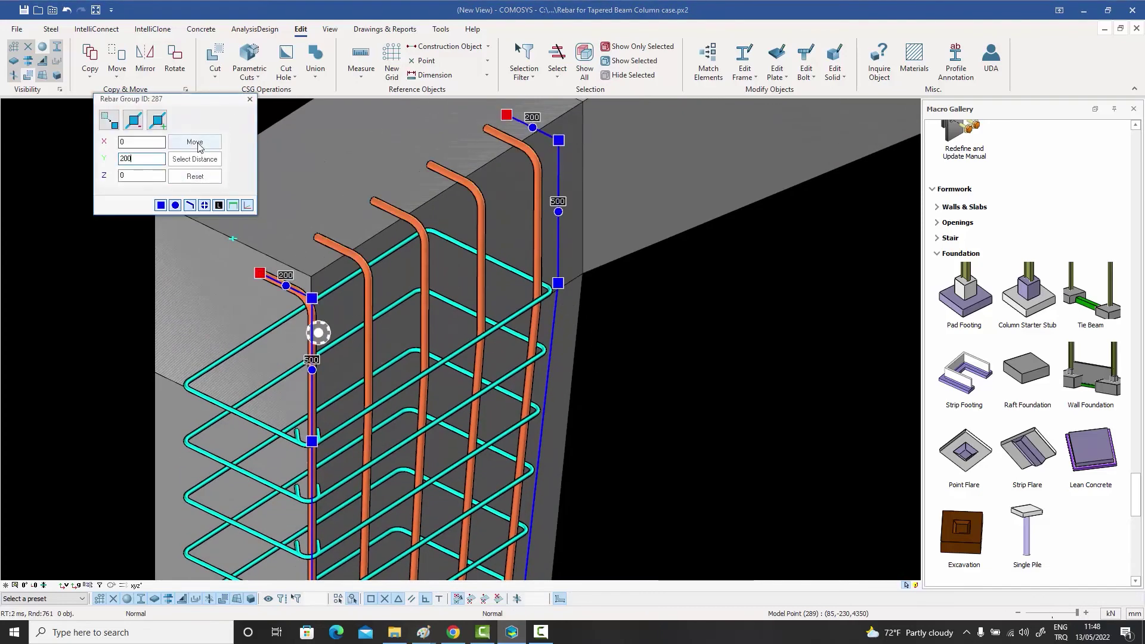
left_click(194, 141)
left_click(249, 99)
scroll(173, 203, "down", 2)
scroll(166, 225, "up", 2)
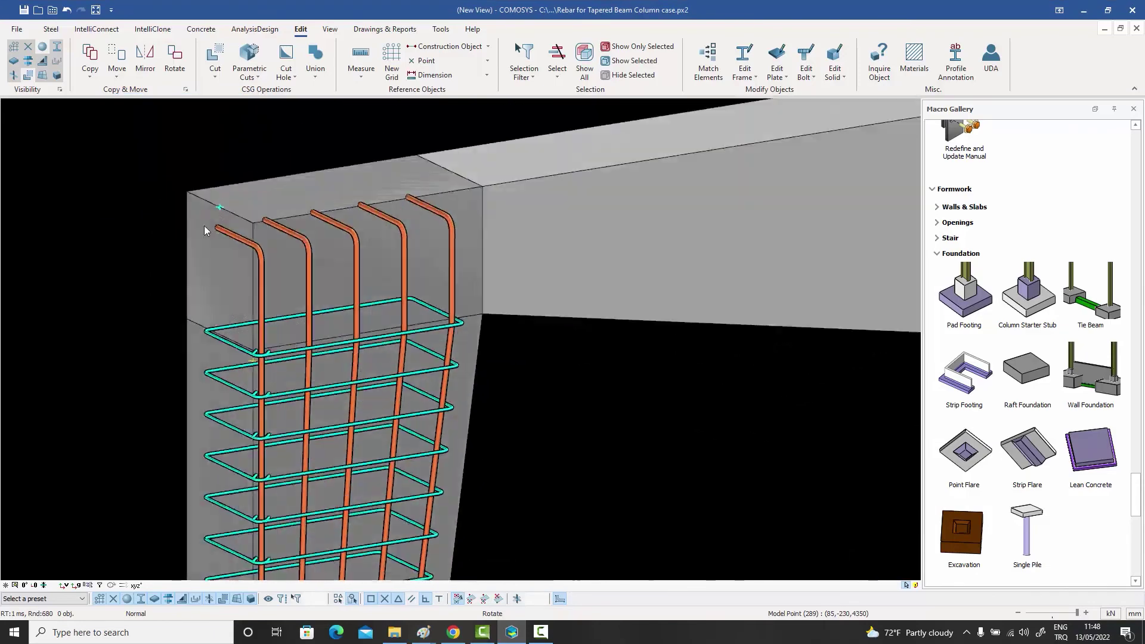
scroll(204, 225, "up", 2)
scroll(266, 257, "up", 2)
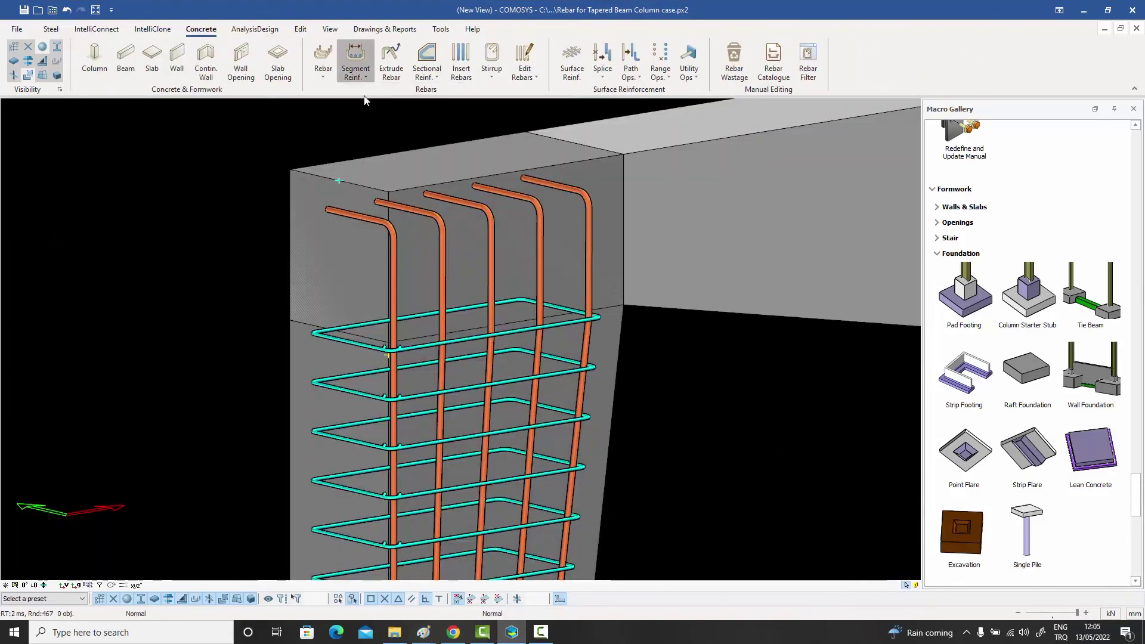
Step: Finish the column bar edit and orbit down to the footing bars
scroll(345, 220, "up", 2)
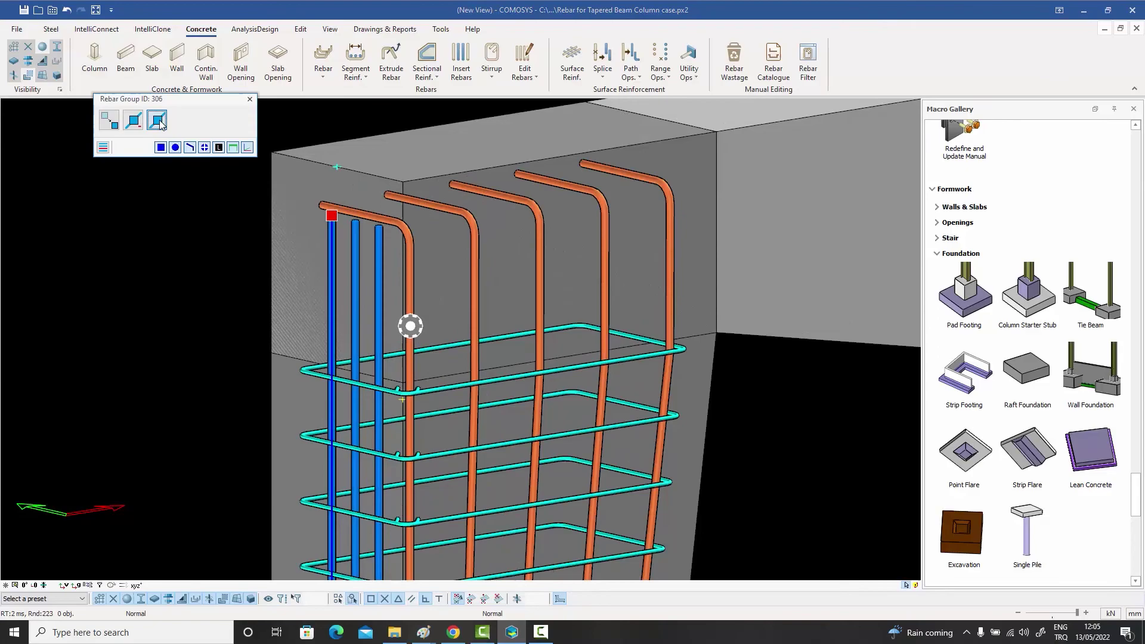
left_click(159, 123)
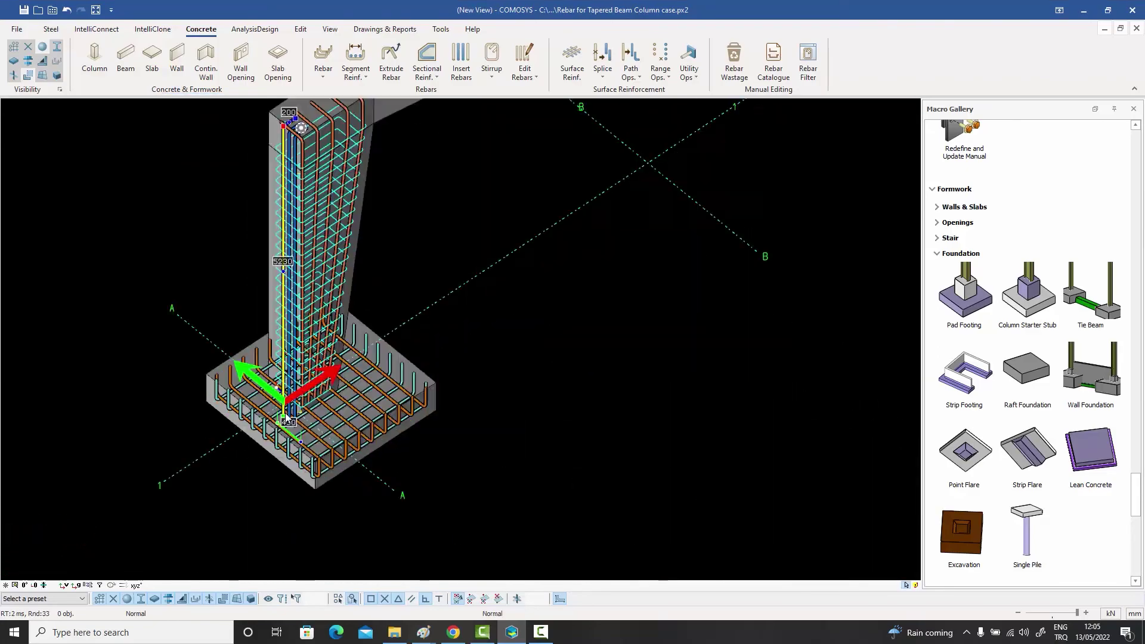
scroll(286, 418, "up", 5)
middle_click_drag(328, 434, 417, 430)
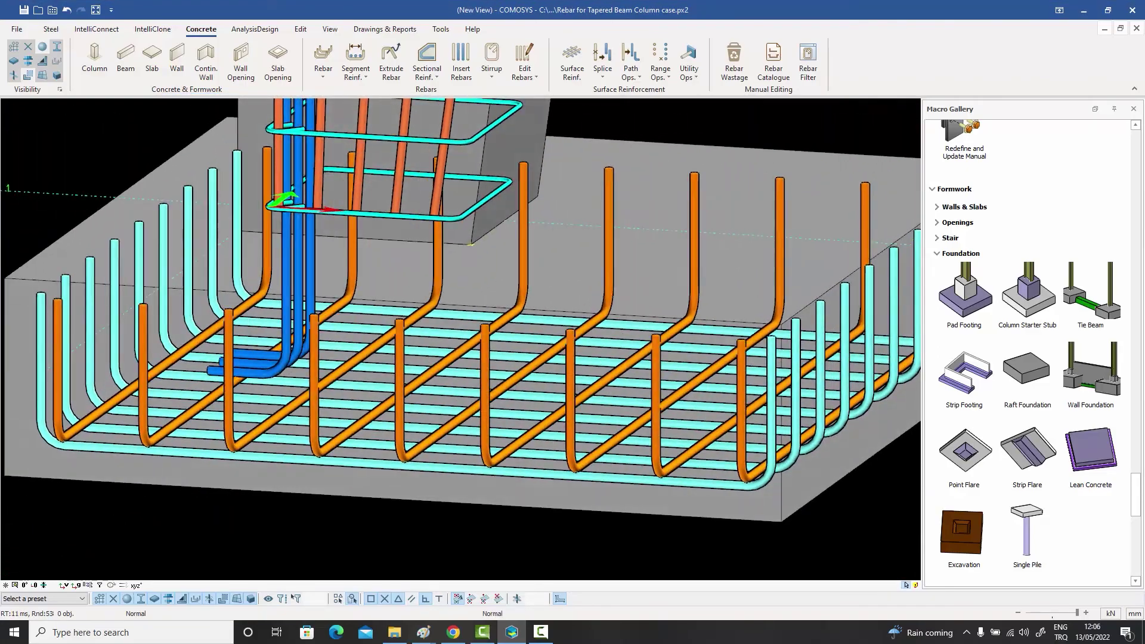
scroll(536, 298, "up", 3)
Step: Add extra segment bars along the right corner bar with bent bottom ends
left_click(356, 57)
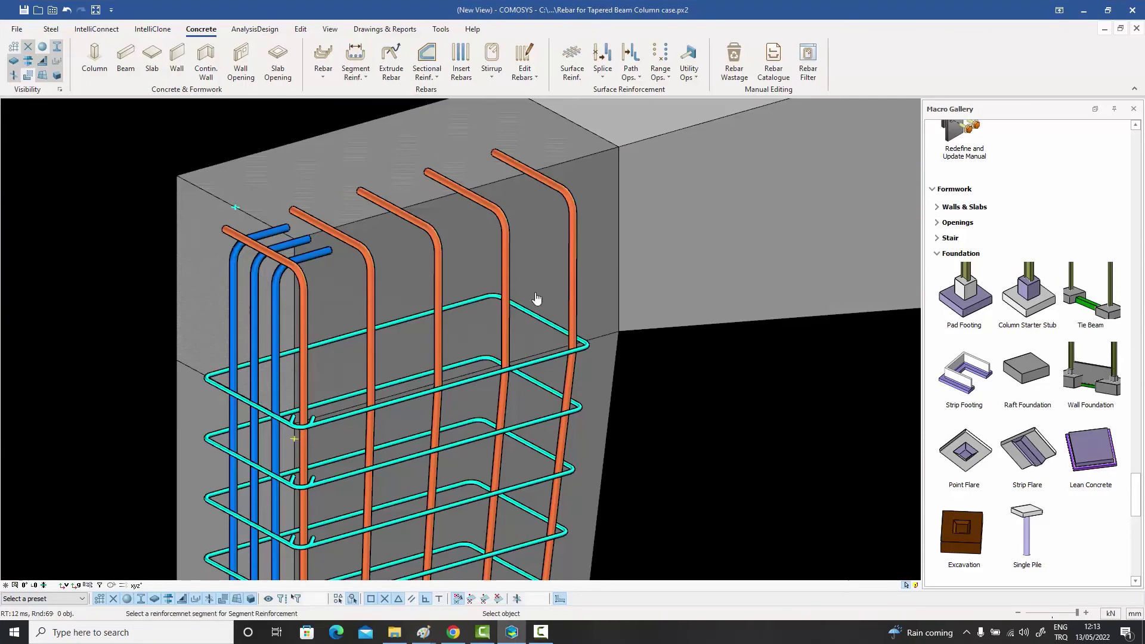
left_click(578, 186)
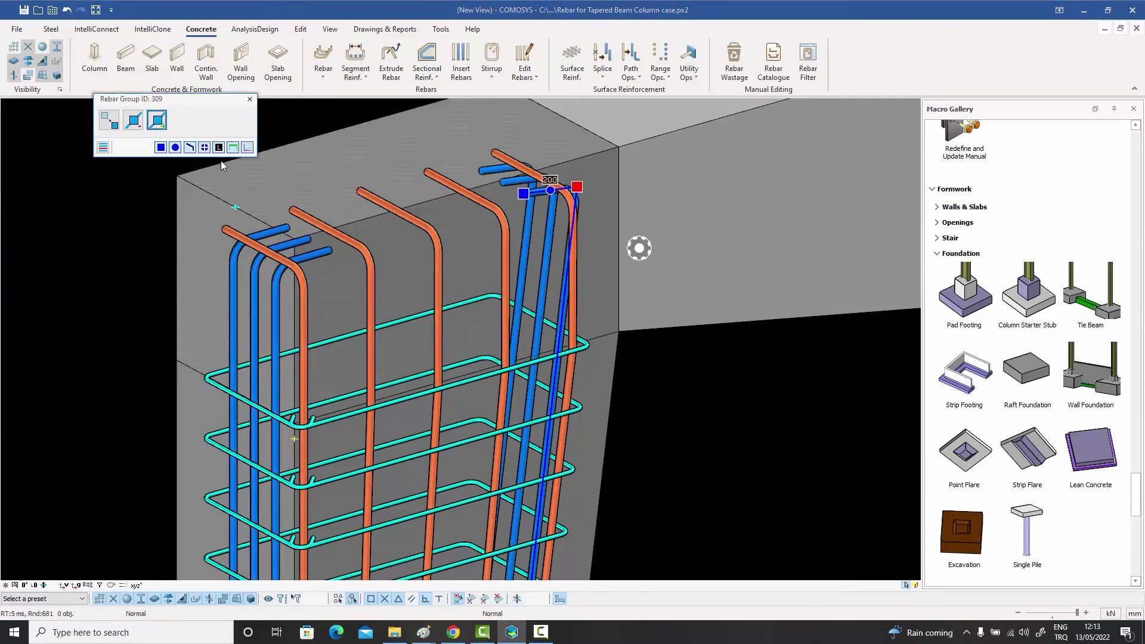
left_click(250, 99)
scroll(417, 185, "up", 3)
scroll(506, 219, "up", 5)
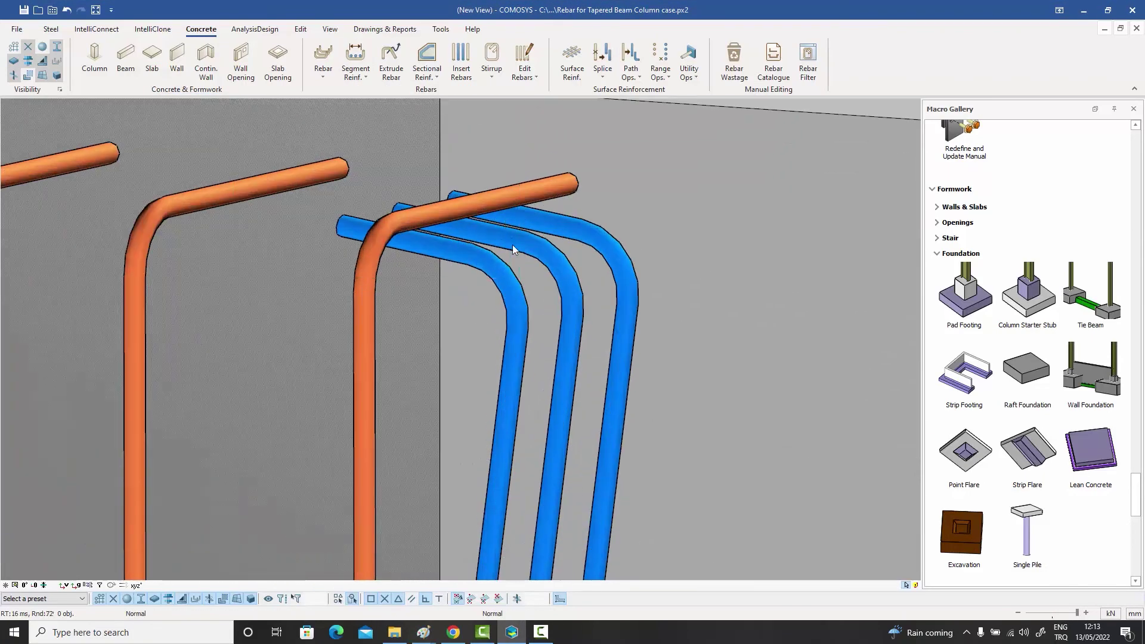
scroll(513, 245, "down", 2)
scroll(517, 239, "down", 5)
scroll(515, 253, "down", 2)
scroll(484, 546, "up", 1)
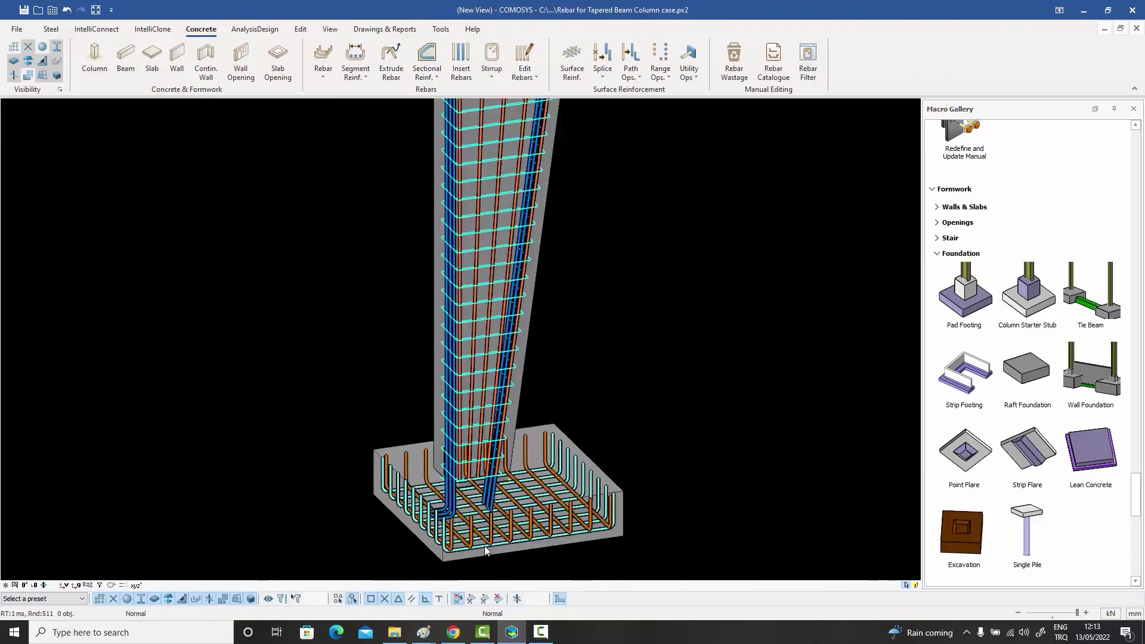
scroll(484, 545, "up", 5)
left_click(427, 318)
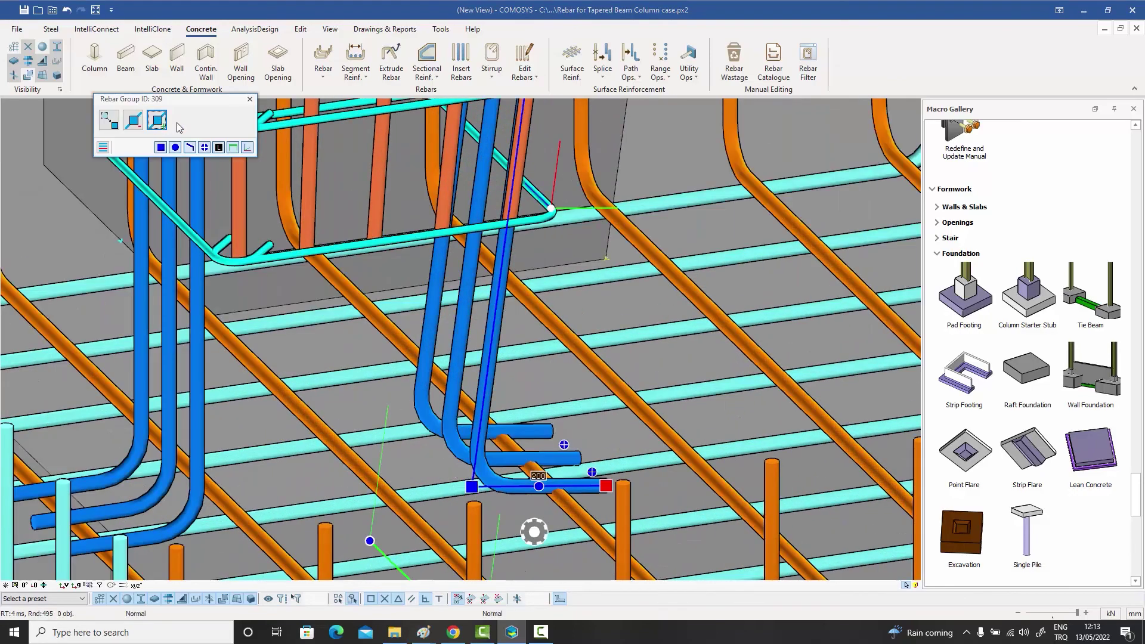
Step: Move the starter bar group by a measured offset and adjust its end length into the footing mesh
scroll(546, 496, "up", 3)
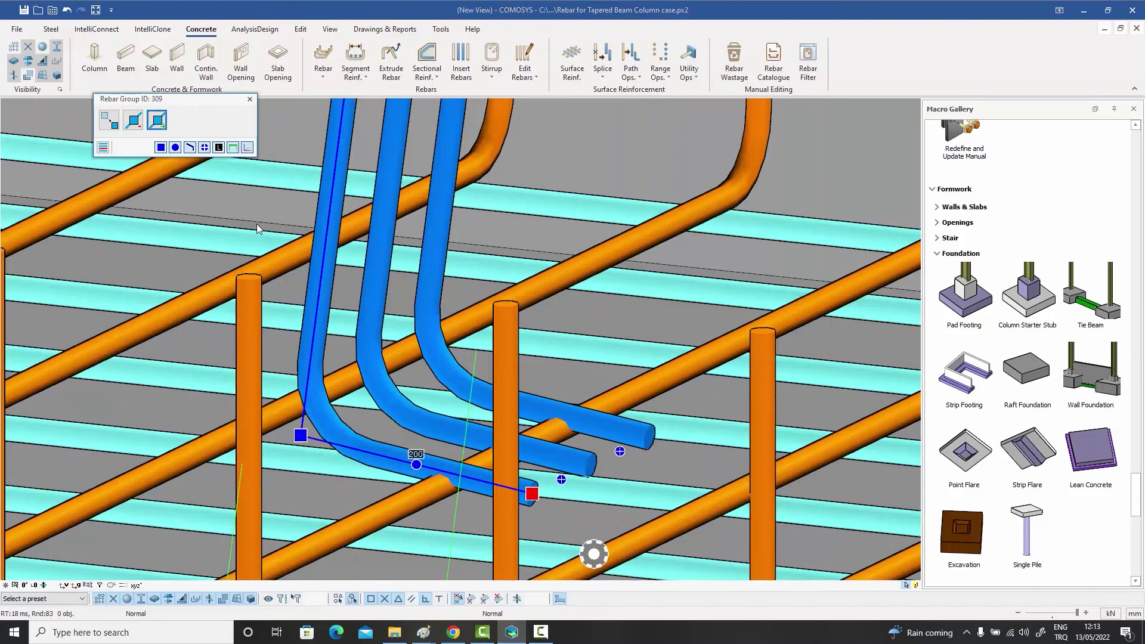
left_click(109, 121)
left_click(531, 493)
scroll(236, 258, "down", 5)
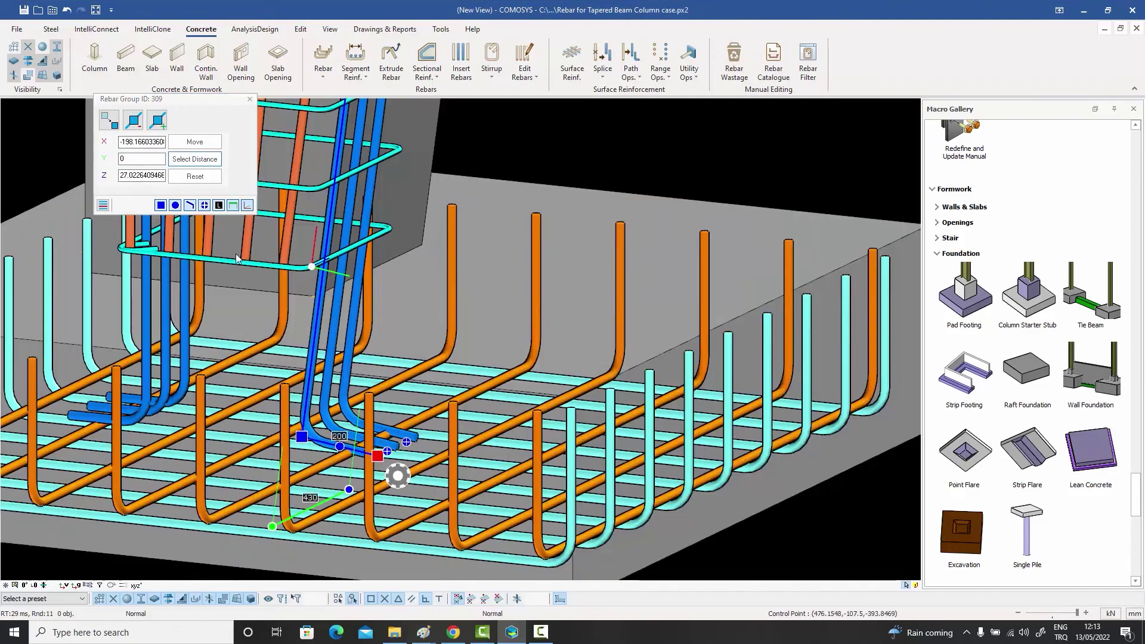
left_click(201, 143)
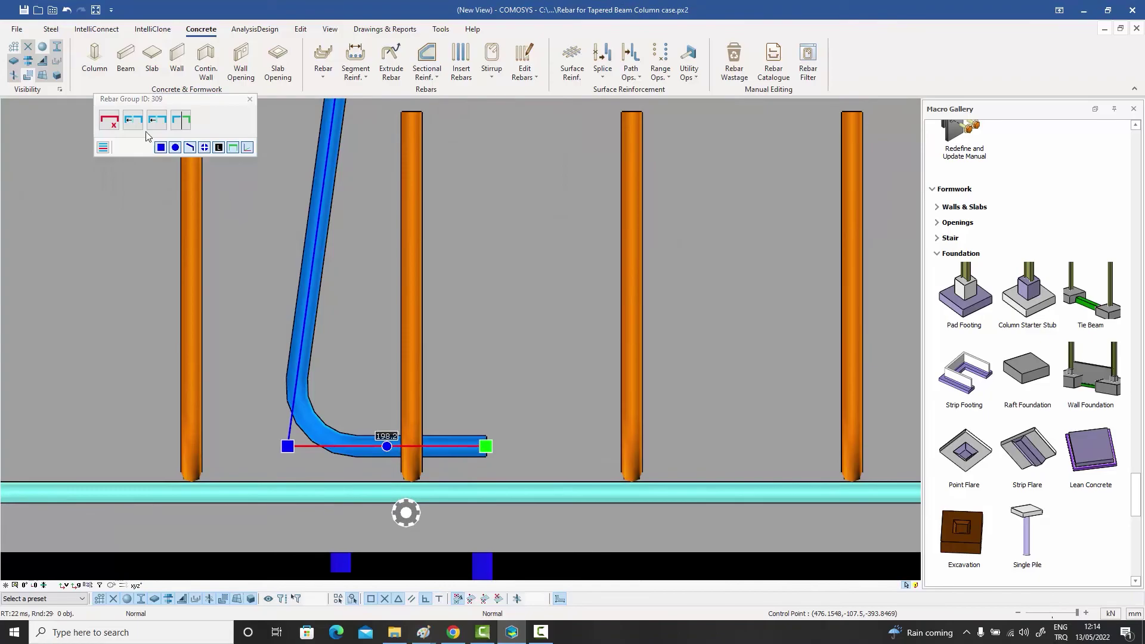
left_click(156, 121)
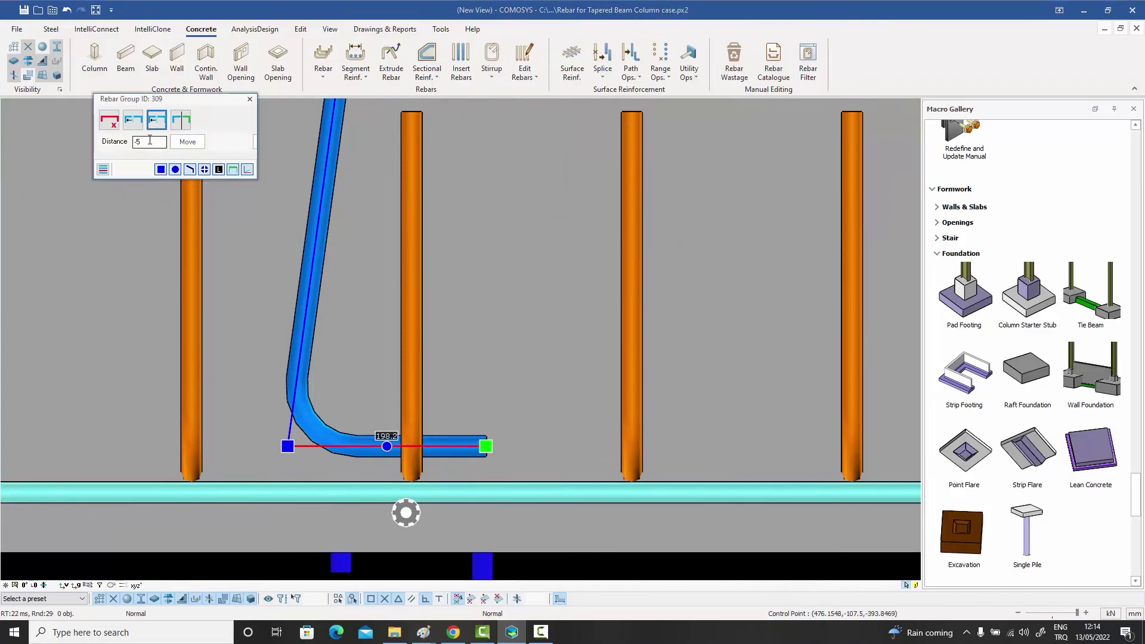
type("-5")
left_click(250, 100)
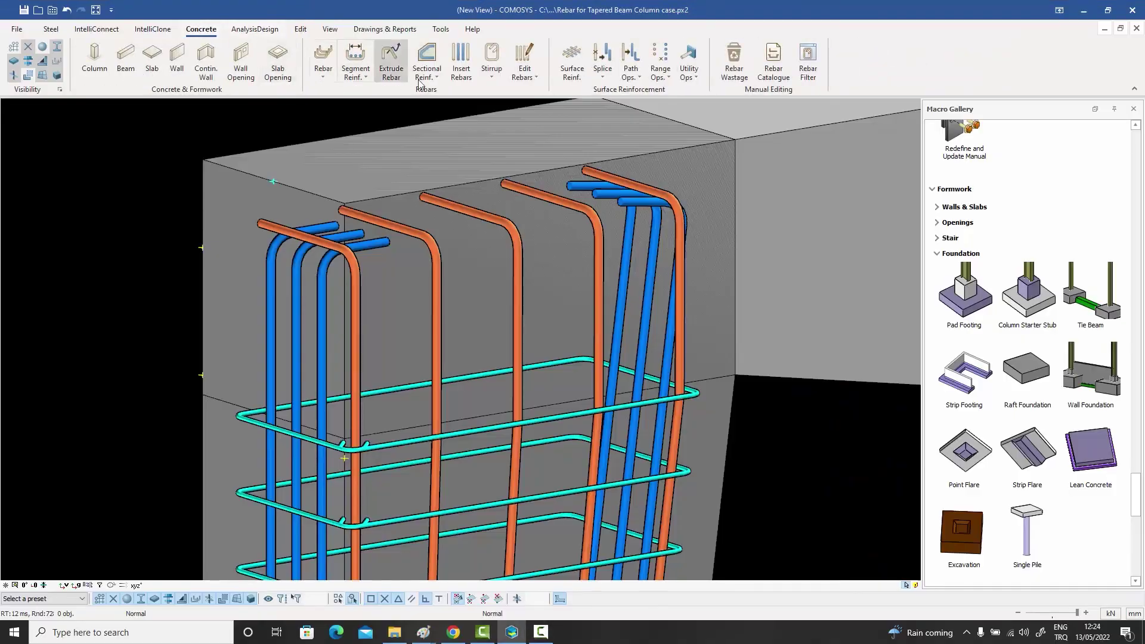
Step: Generate cyan stirrups in the upper tapered column from a section point and inspect the stirrup group
left_click(205, 480)
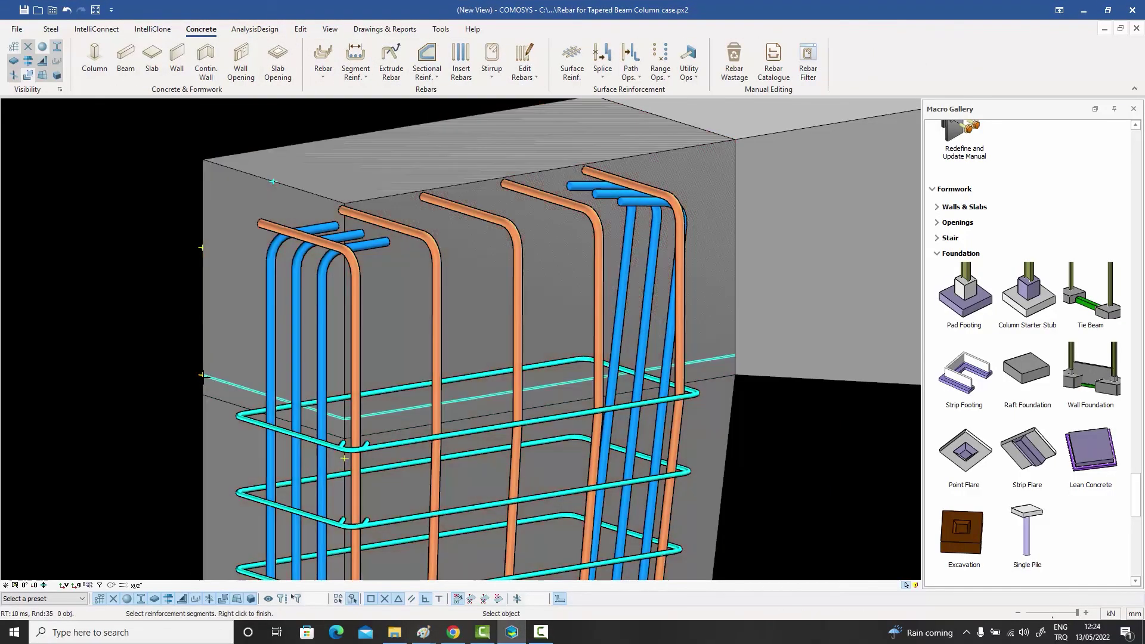
left_click(216, 253)
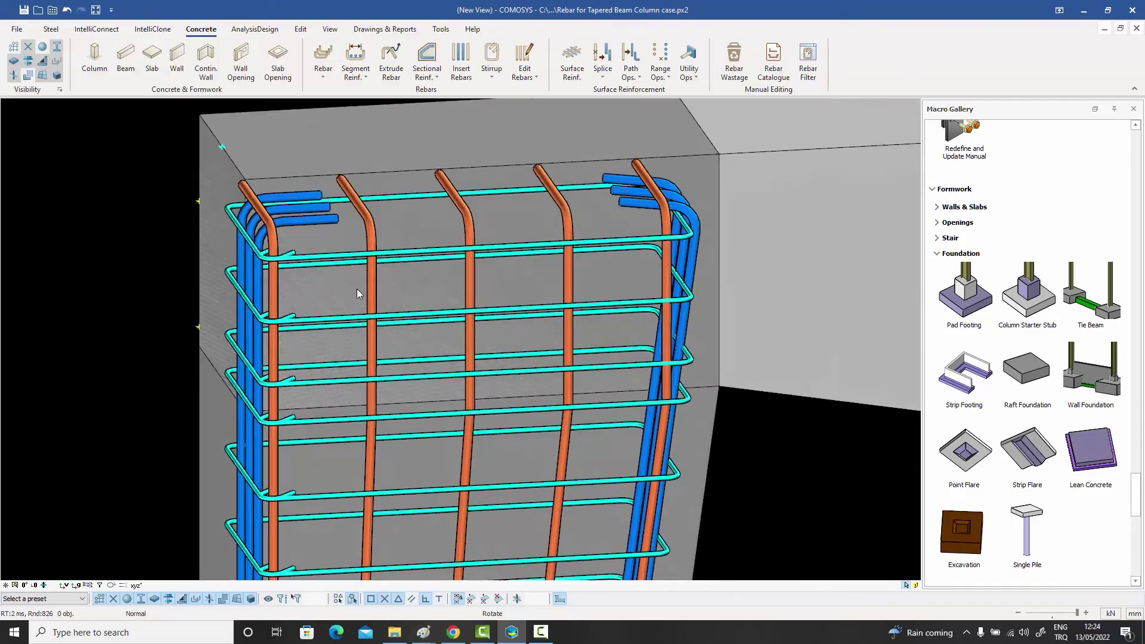
middle_click_drag(216, 280, 328, 285)
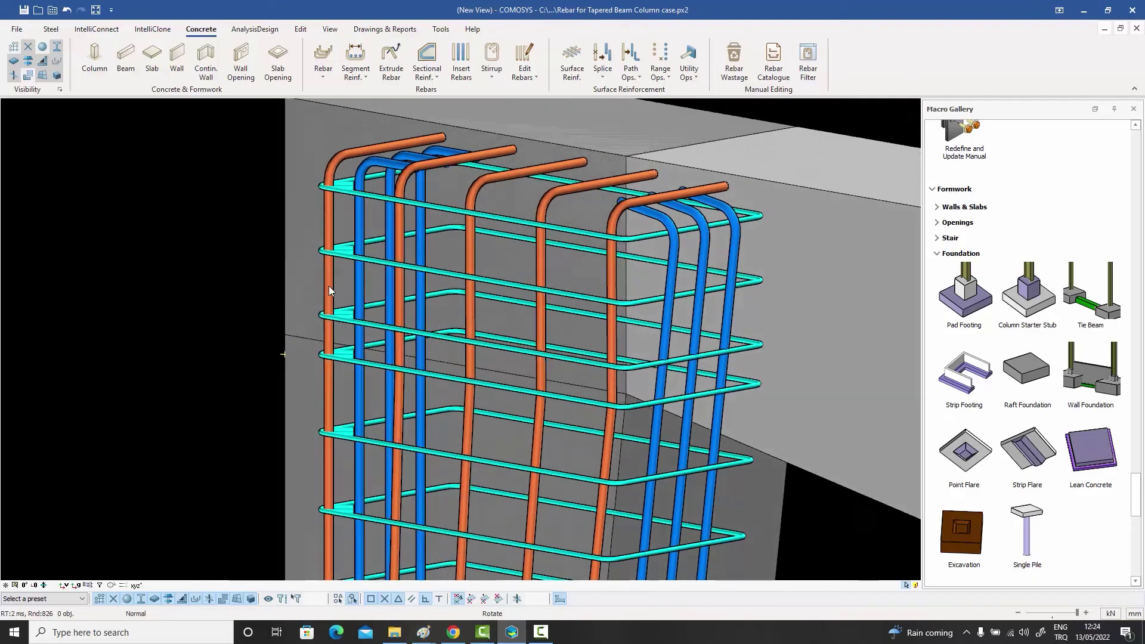
scroll(403, 316, "up", 3)
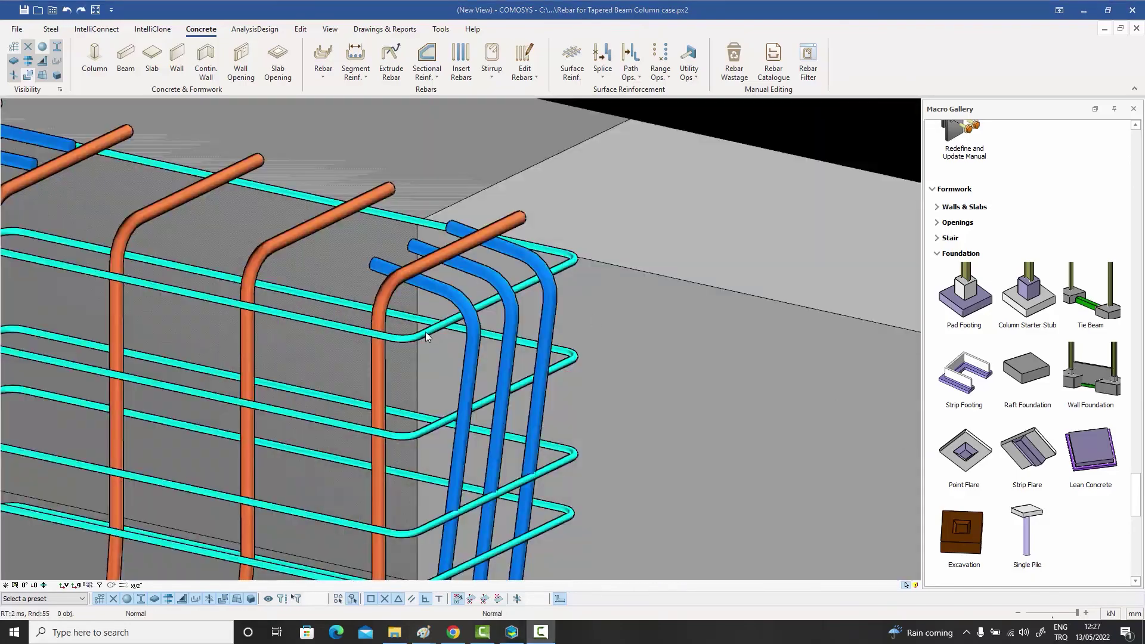
left_click(425, 336)
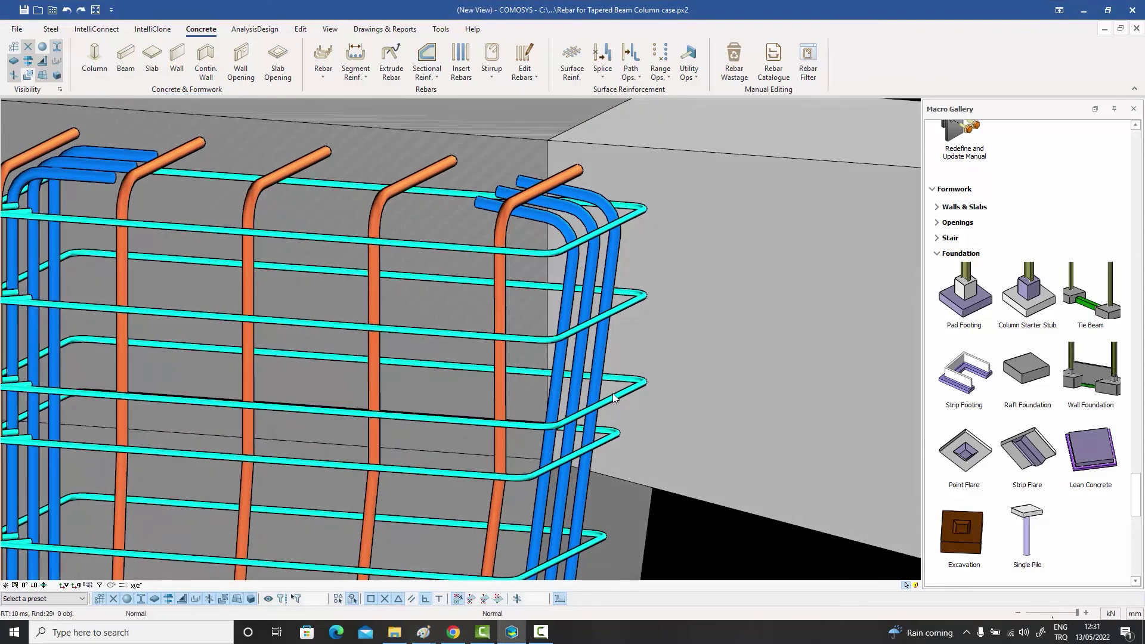
left_click(613, 396)
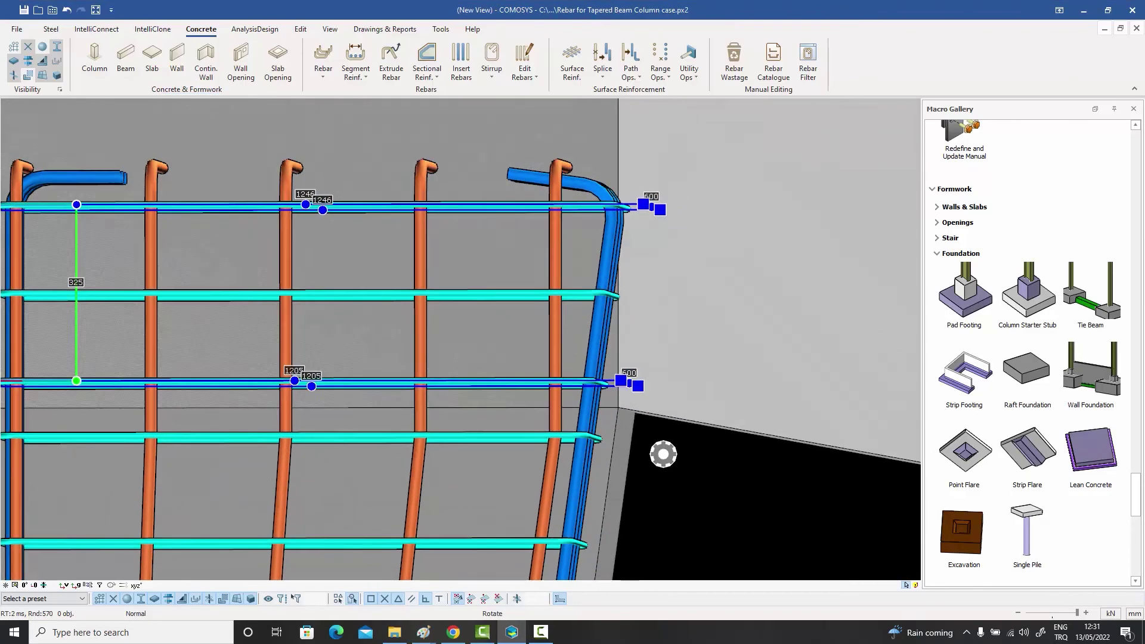
scroll(607, 427, "up", 3)
middle_click_drag(617, 381, 620, 290)
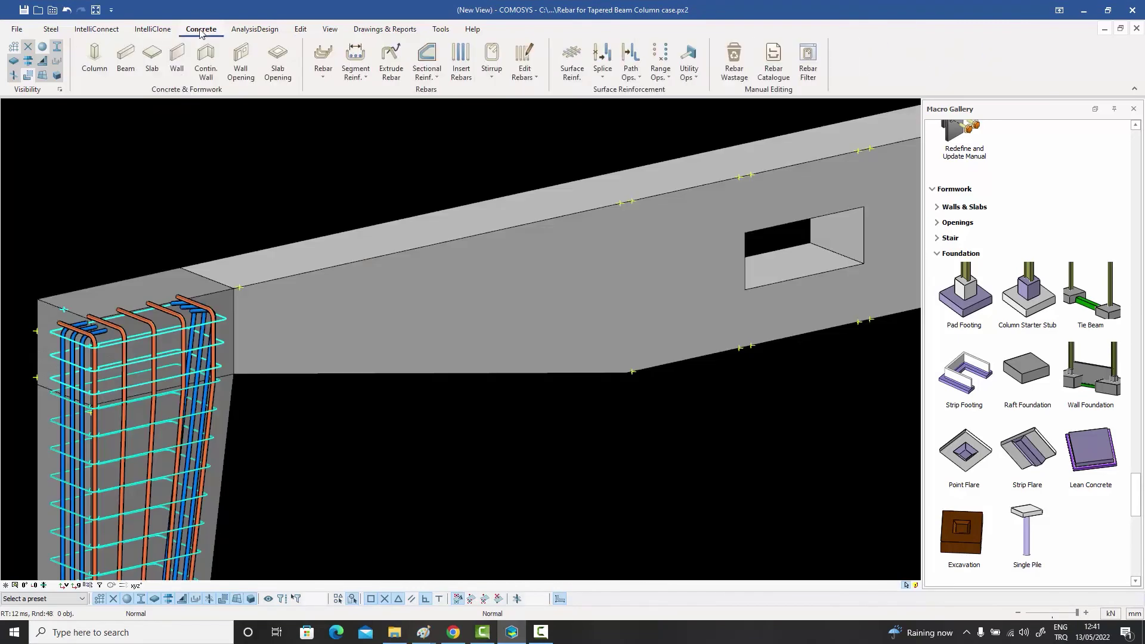
Step: Generate closed stirrups along the tapered beam from its corner section to the far section point
left_click(361, 374)
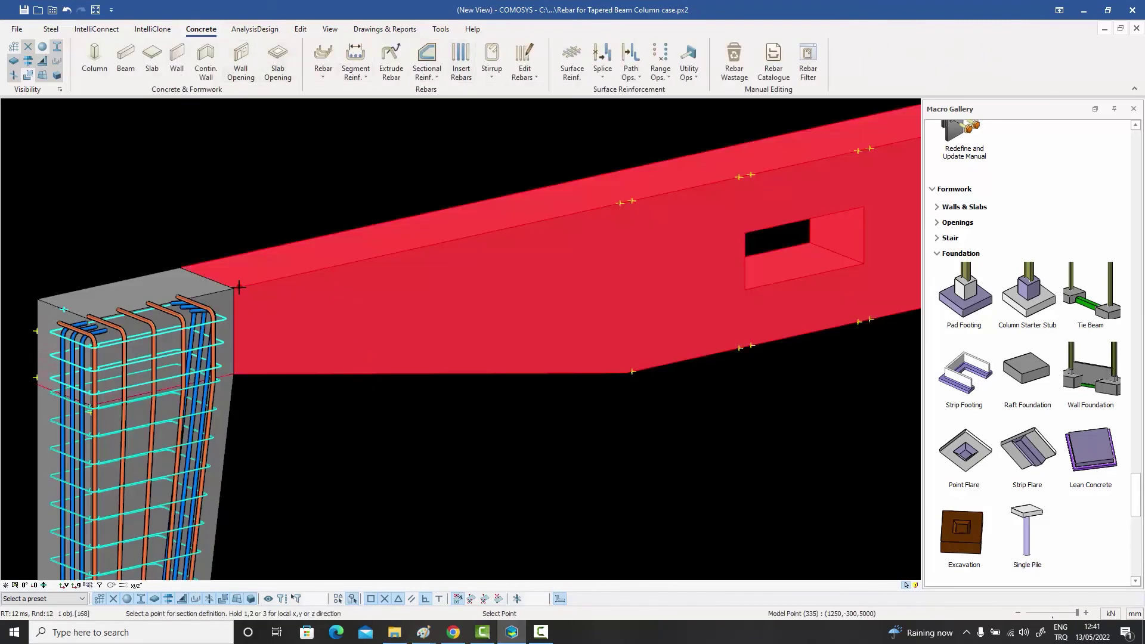
left_click(239, 286)
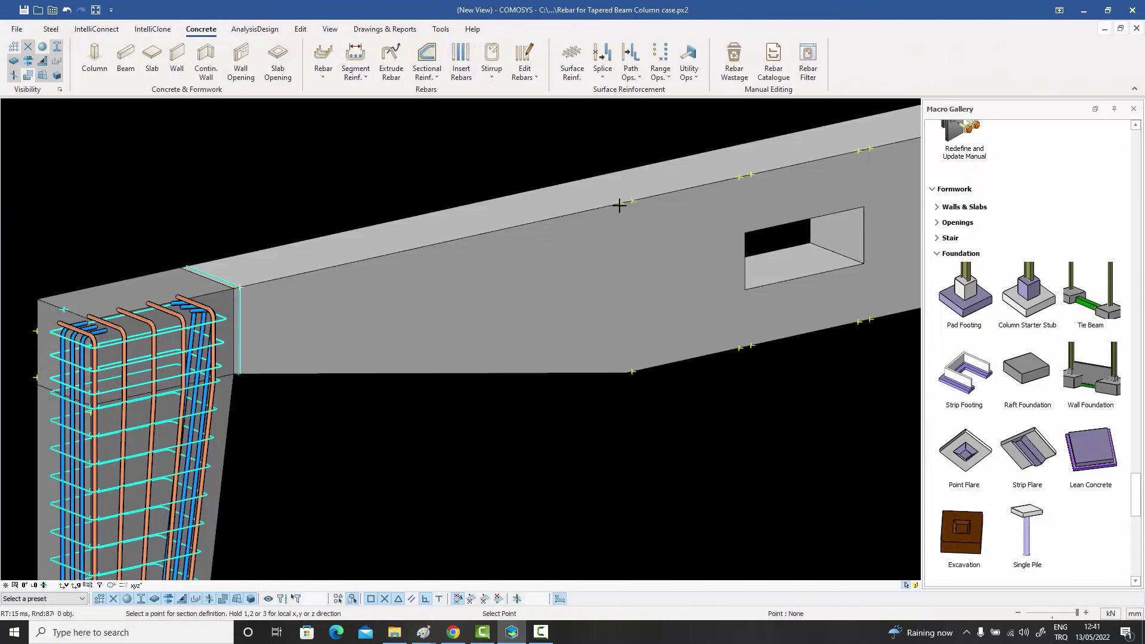
left_click(588, 174)
mouse_move(593, 403)
middle_mouse_down()
mouse_move(555, 396)
mouse_move(531, 295)
mouse_move(618, 298)
middle_mouse_up()
Step: Add top longitudinal bars along the beam with their ends bent down into the column
left_click(355, 69)
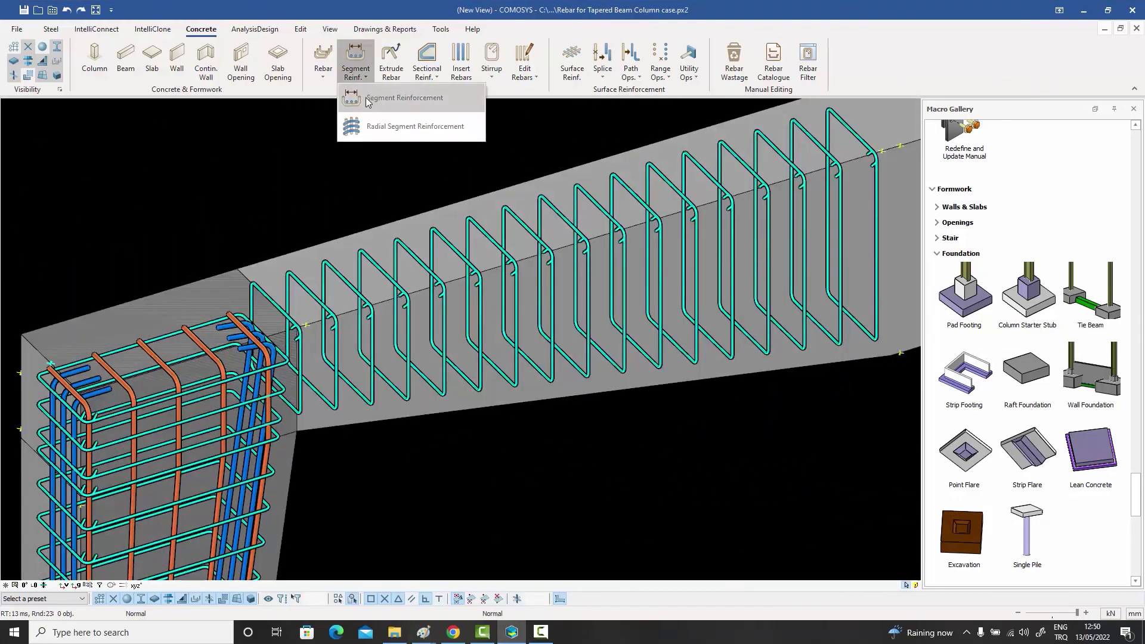
left_click(368, 98)
middle_click_drag(383, 161, 196, 257)
scroll(196, 257, "up", 5)
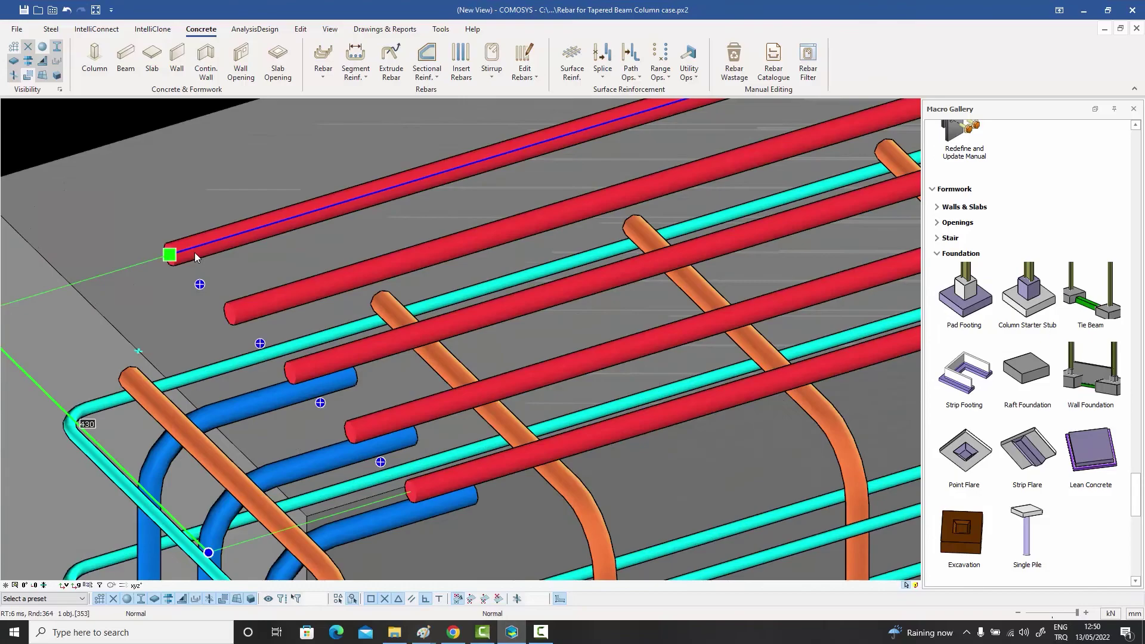
left_click(169, 255)
left_click(157, 120)
middle_click_drag(255, 154, 298, 245)
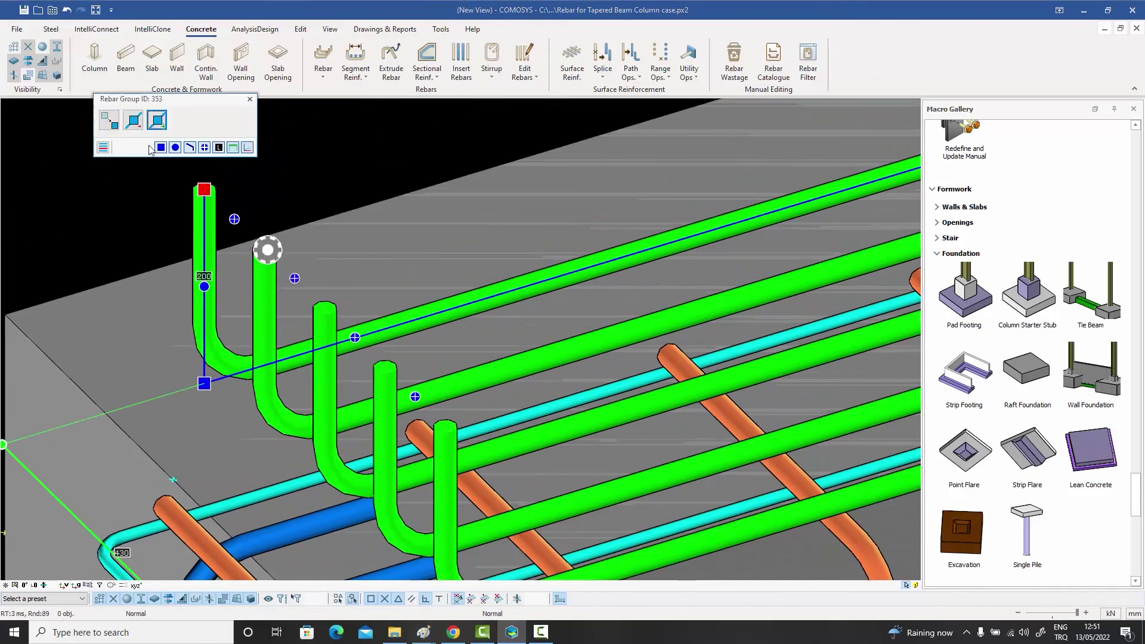
left_click(151, 149)
key("Return")
mouse_move(179, 179)
middle_mouse_down()
mouse_move(237, 159)
mouse_move(374, 420)
middle_mouse_up()
scroll(297, 321, "down", 3)
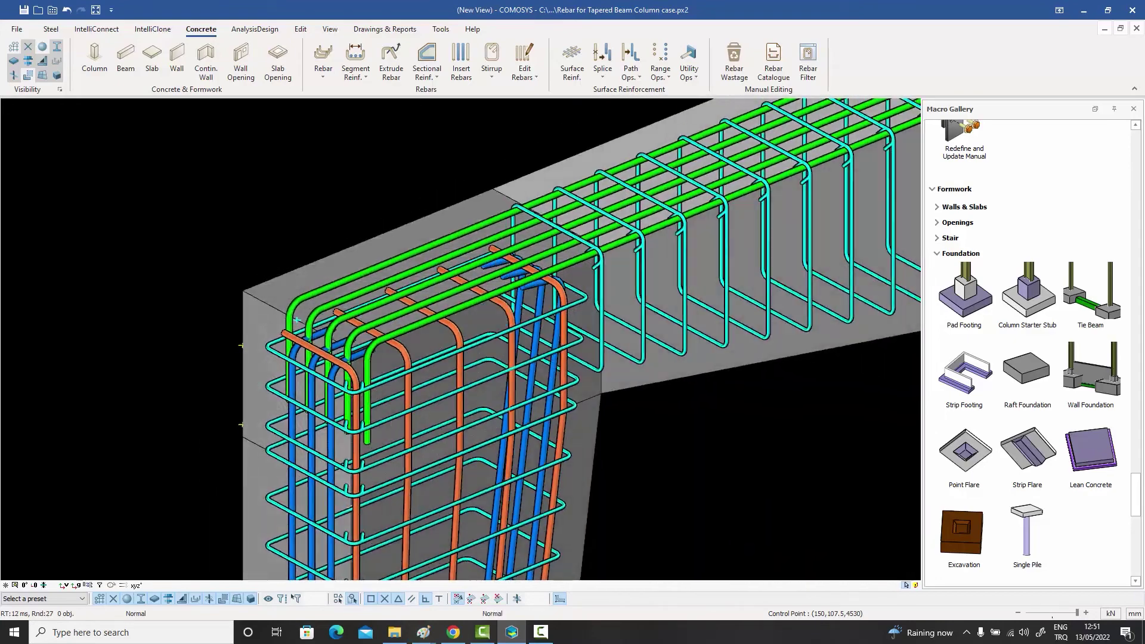
scroll(296, 320, "down", 3)
scroll(635, 312, "up", 5)
Step: Move the far-end top bar ends Z 400 to form downward hooks
left_click(597, 320)
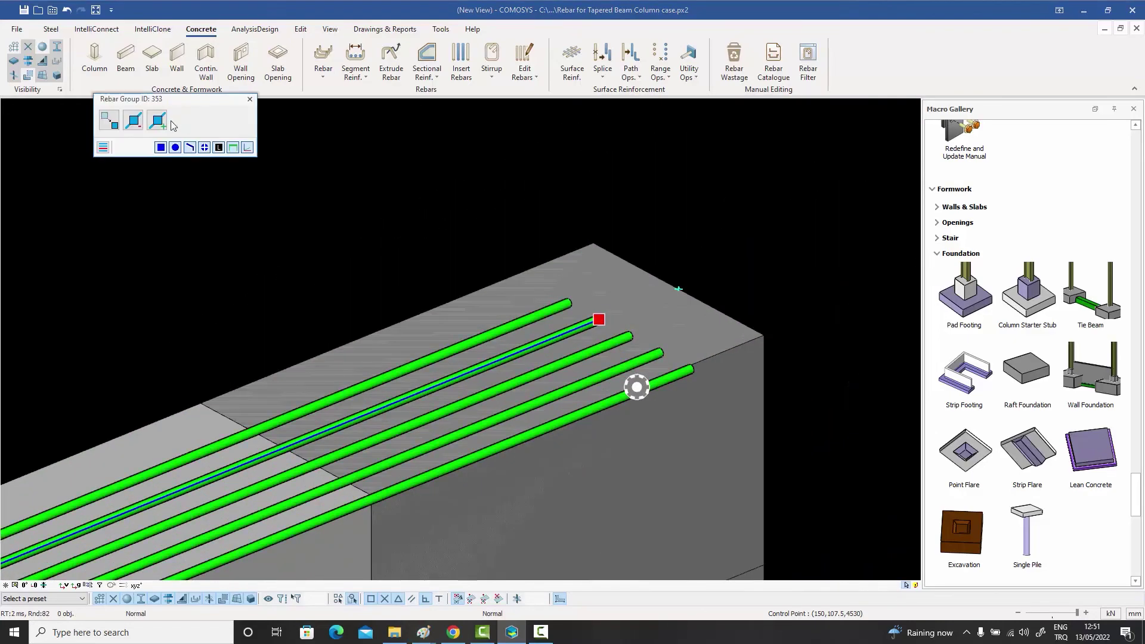
left_click(115, 123)
double_click(123, 175)
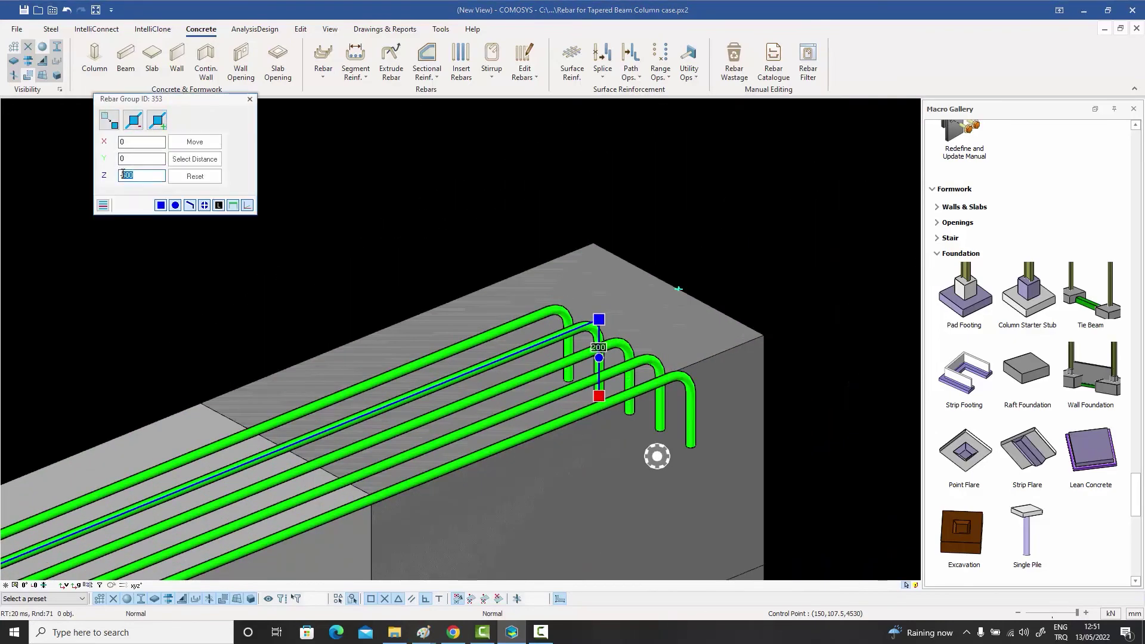
left_click(195, 141)
key("Escape")
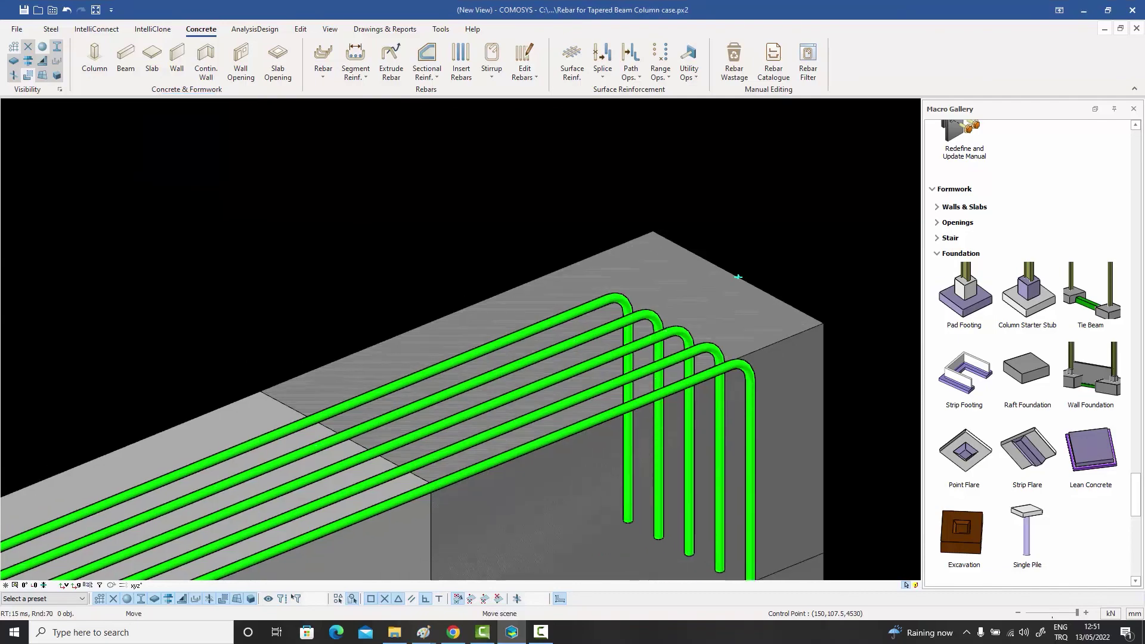
scroll(359, 355, "down", 5)
scroll(359, 355, "up", 5)
scroll(359, 355, "down", 2)
middle_click_drag(359, 355, 418, 334)
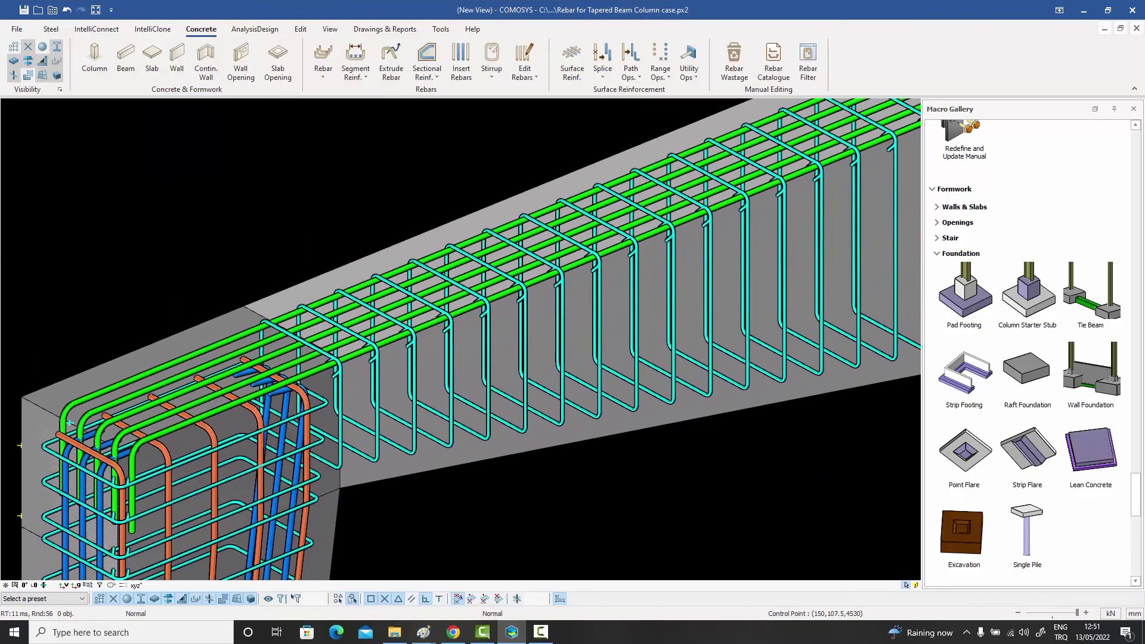
Step: Add segment bars on a beam stirrup and shift the green bar group by a measured offset
left_click(356, 60)
left_click(427, 332)
scroll(467, 360, "up", 2)
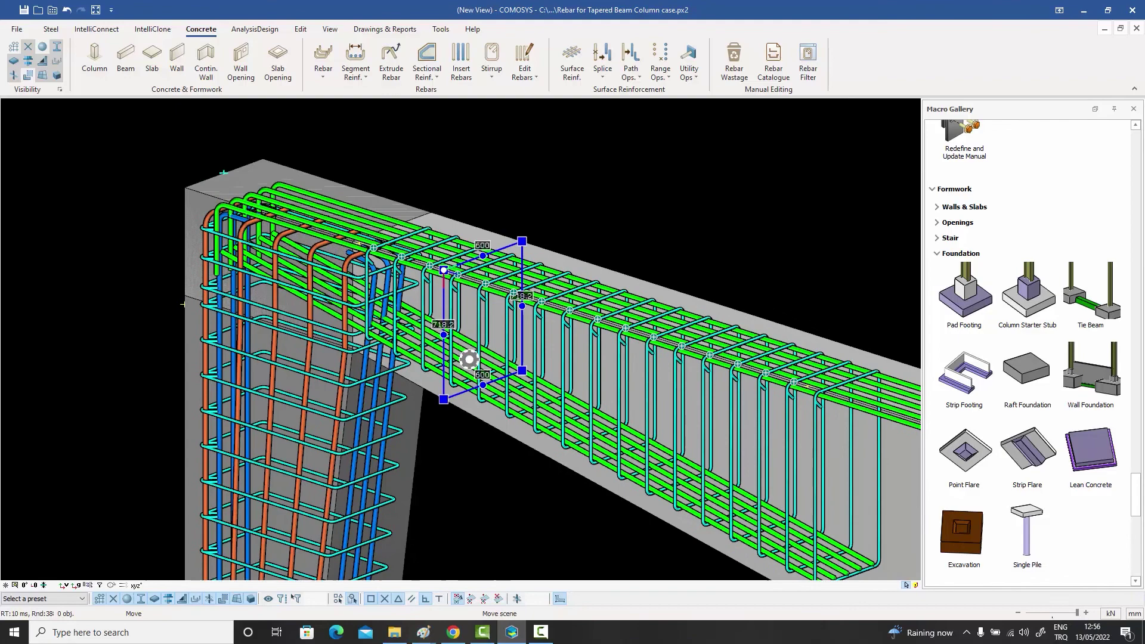
scroll(762, 509, "up", 3)
scroll(340, 264, "up", 3)
double_click(340, 264)
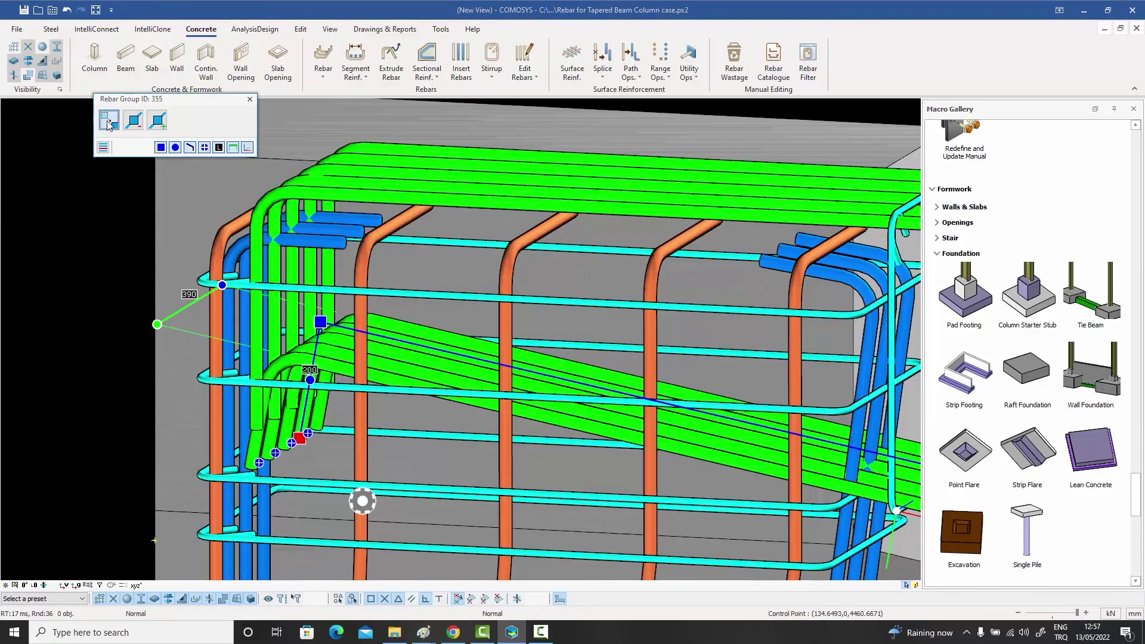
left_click(109, 121)
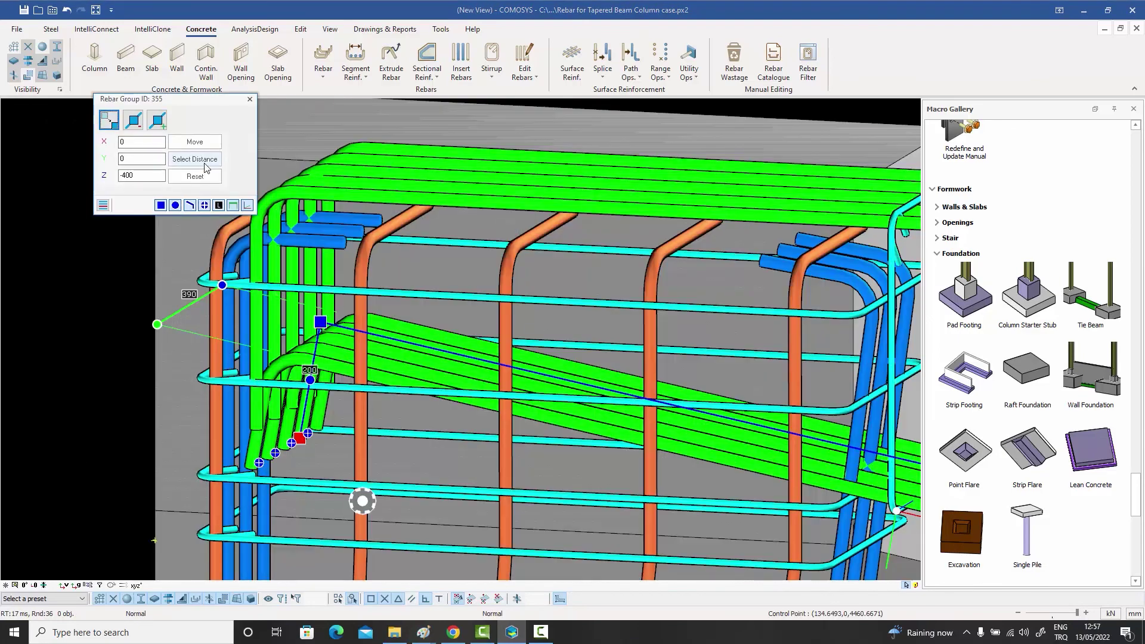
left_click(195, 158)
scroll(302, 444, "down", 2)
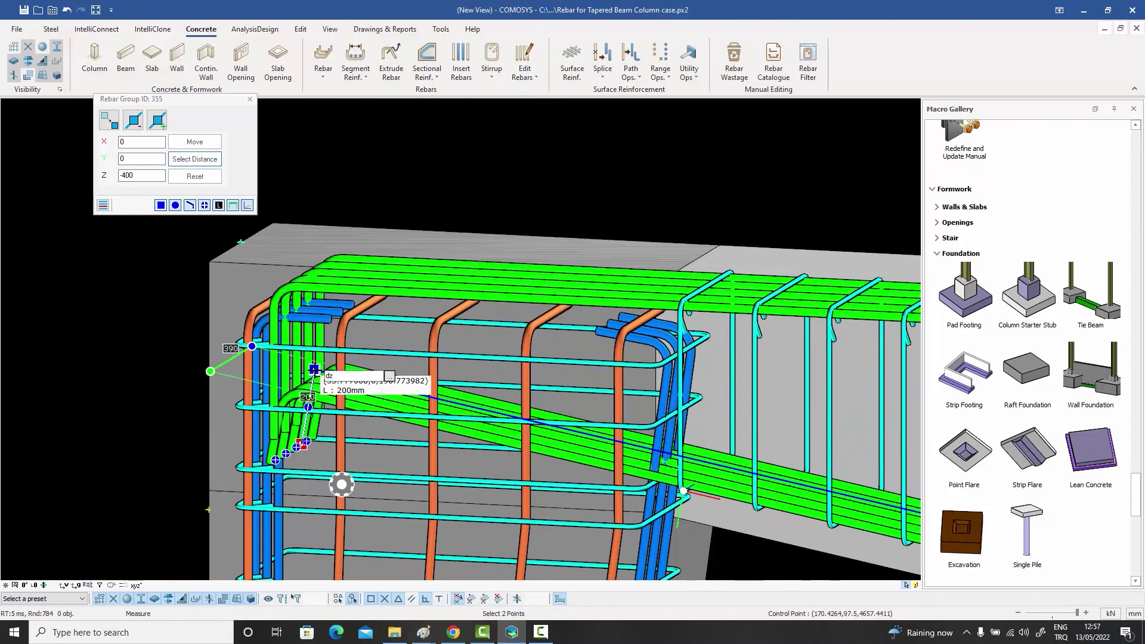
left_click(195, 142)
mouse_move(293, 181)
middle_mouse_down()
mouse_move(292, 353)
mouse_move(357, 358)
mouse_move(374, 347)
middle_mouse_up()
scroll(477, 382, "up", 5)
scroll(607, 403, "up", 4)
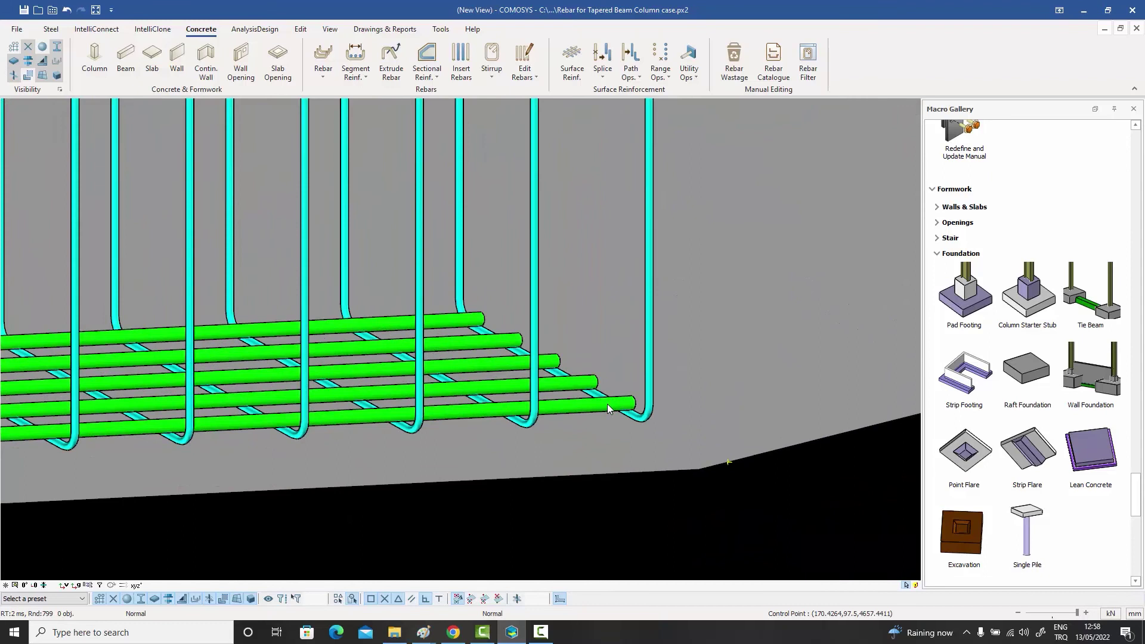
Step: Add upturned bent ends to the bottom beam bars and check their 200 mm length
left_click(619, 395)
left_click(164, 123)
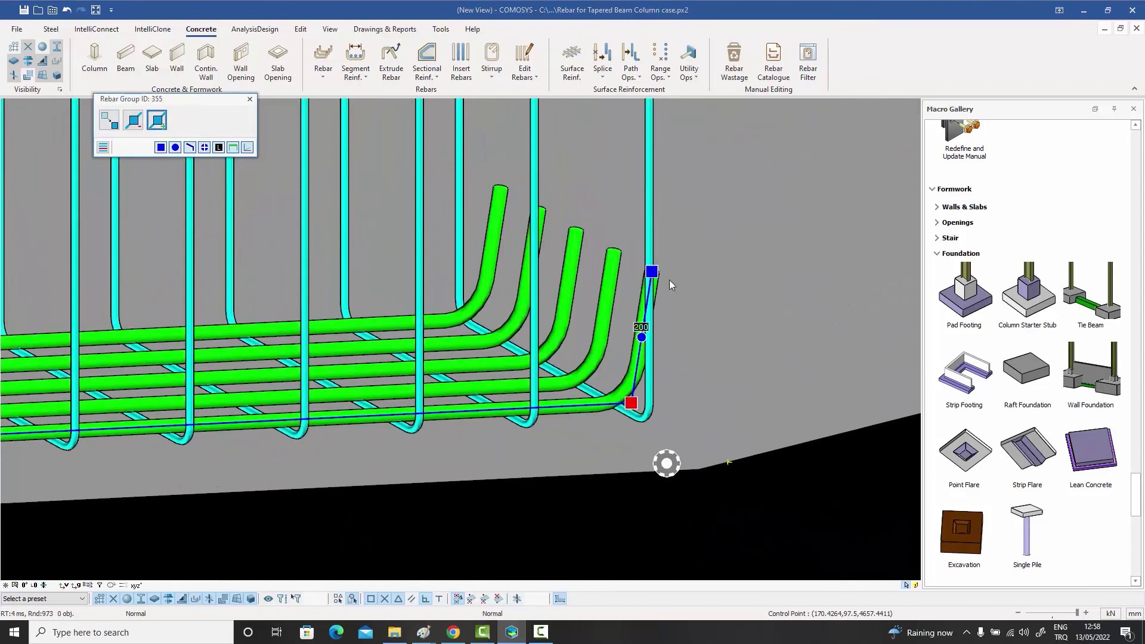
left_click(121, 115)
left_click(195, 158)
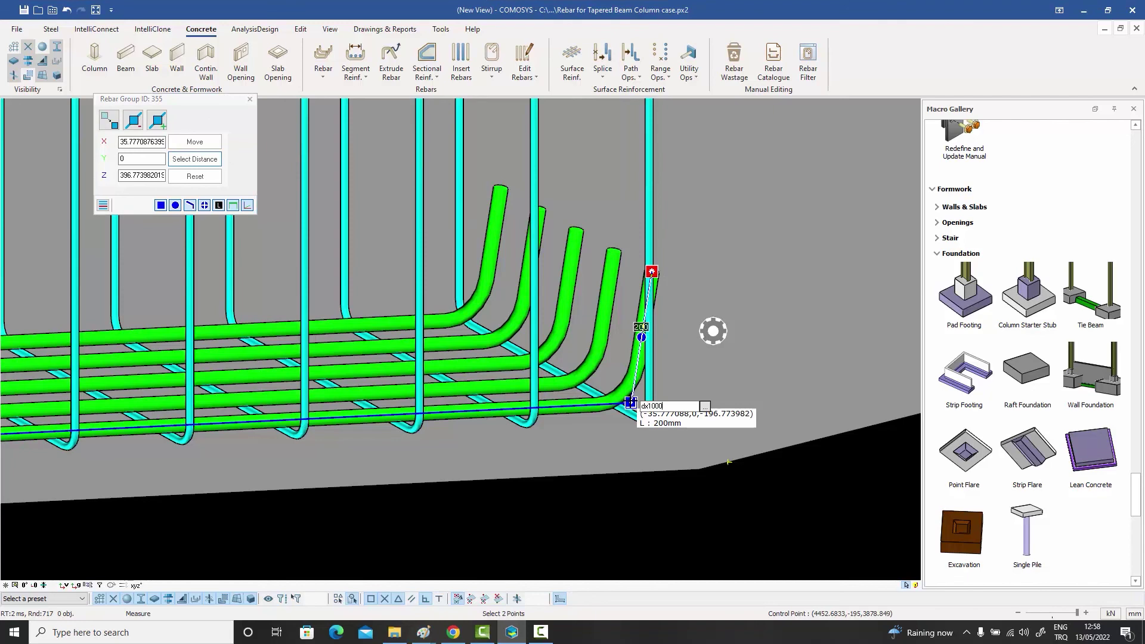
scroll(584, 328, "down", 5)
Step: Generate a set of stirrups in the beam above the web opening
key("Escape")
middle_click_drag(374, 330, 535, 444)
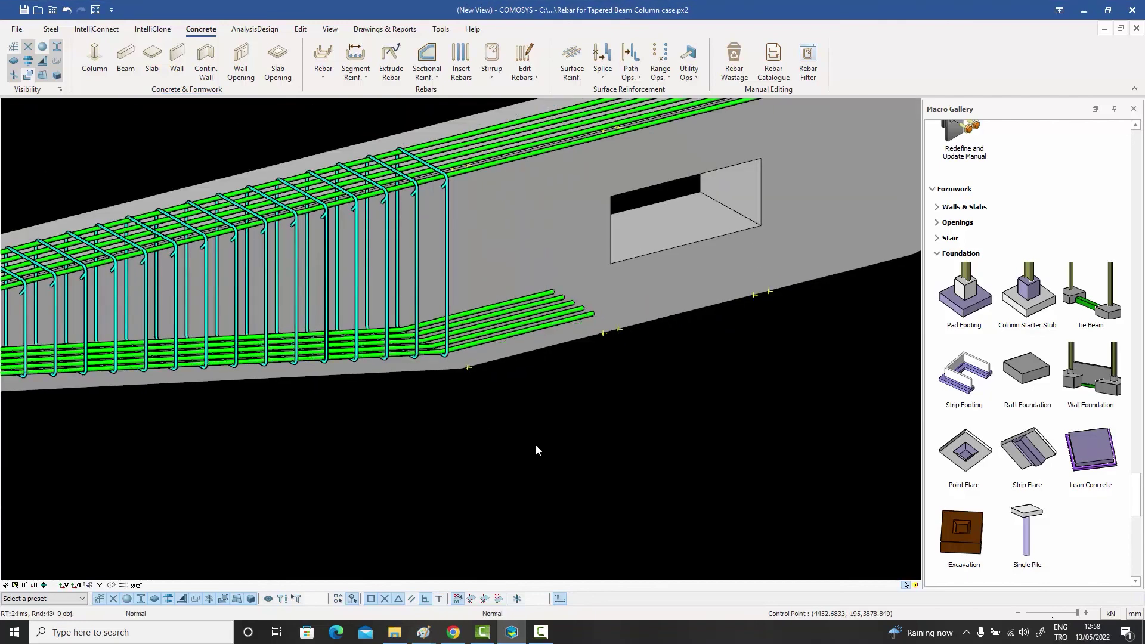
scroll(514, 431, "up", 5)
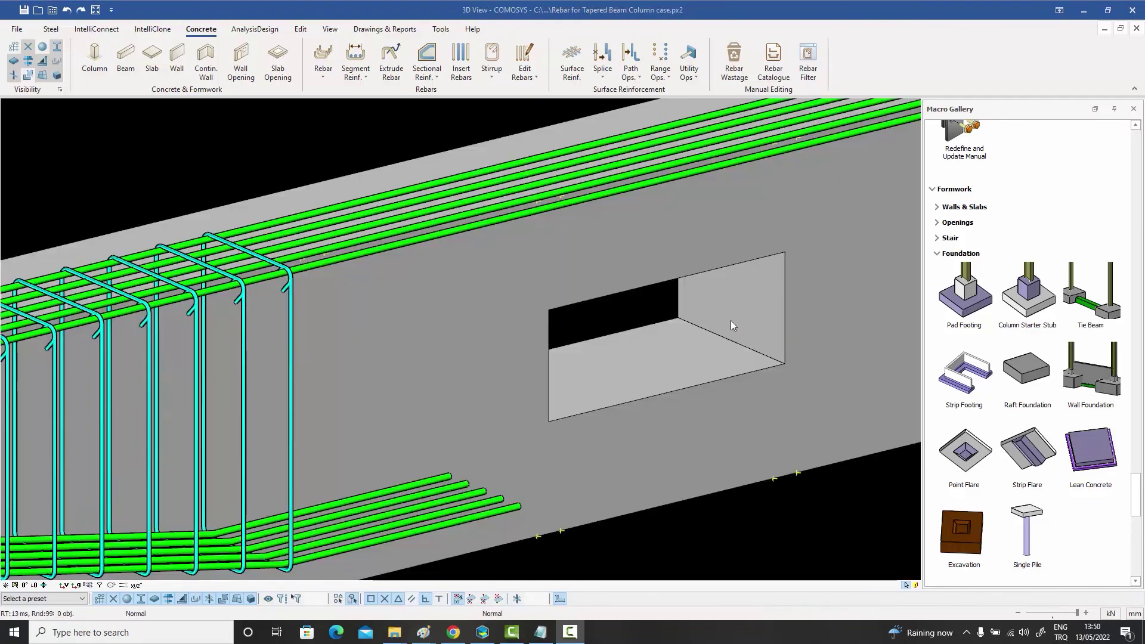
left_click(438, 77)
left_click(487, 98)
left_click(567, 203)
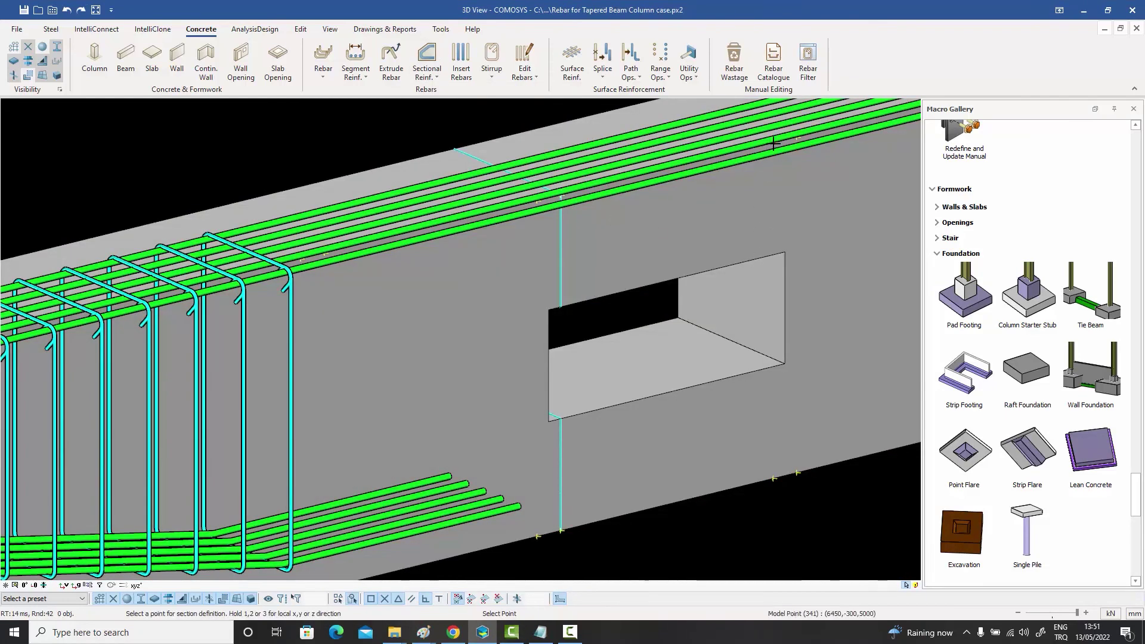
left_click(764, 195)
Step: Generate a set of stirrups in the beam below the opening between two section points
left_click(693, 412)
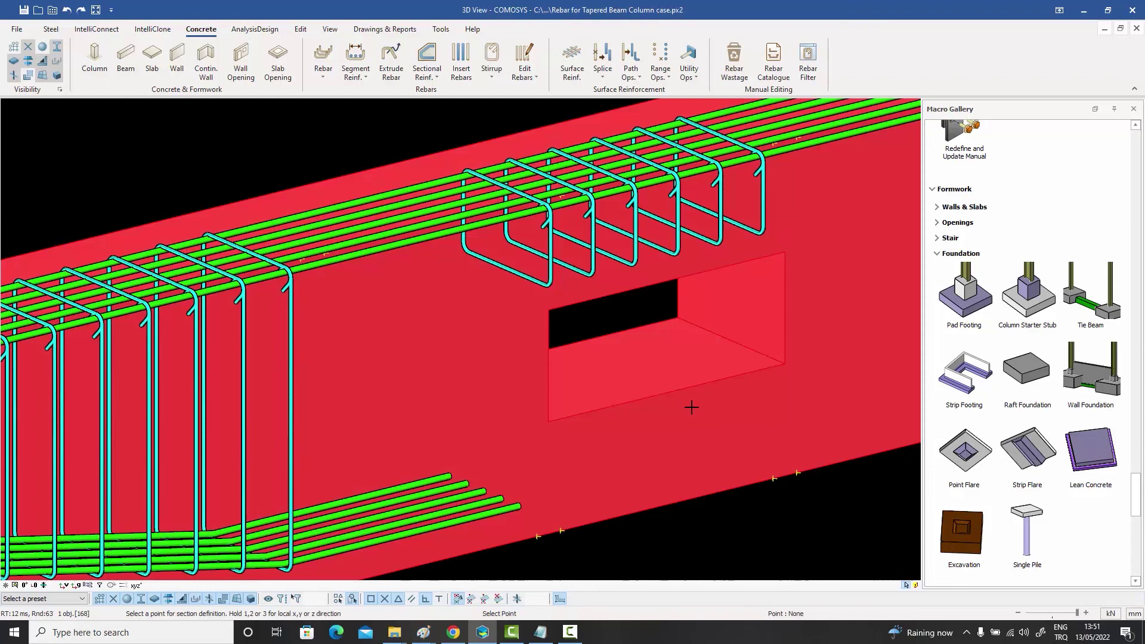
left_click(558, 528)
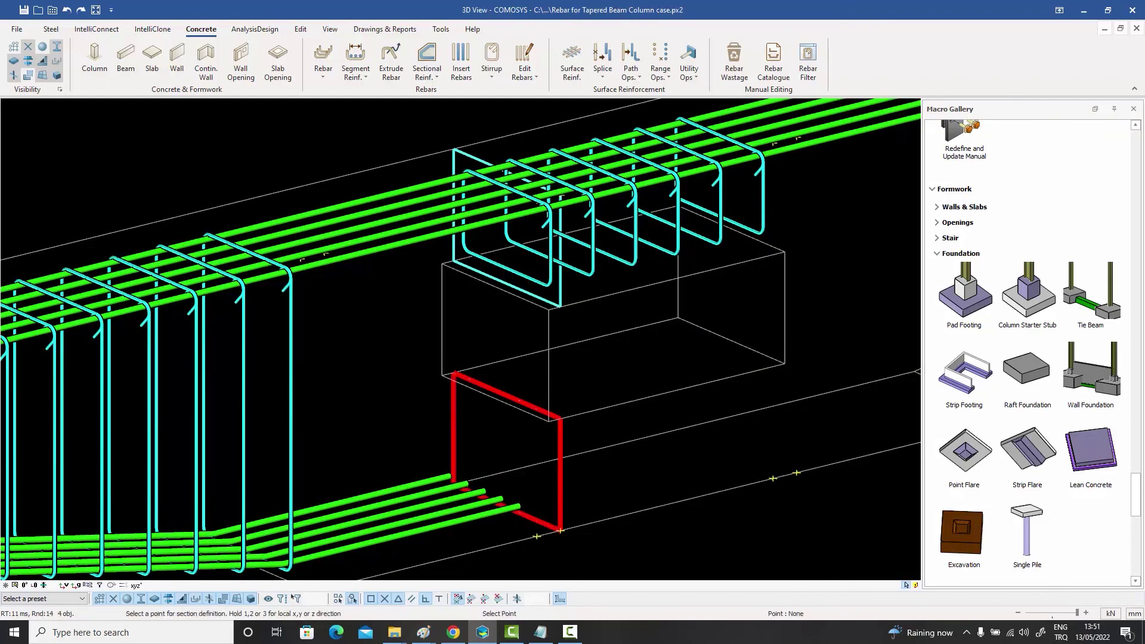
left_click(773, 479)
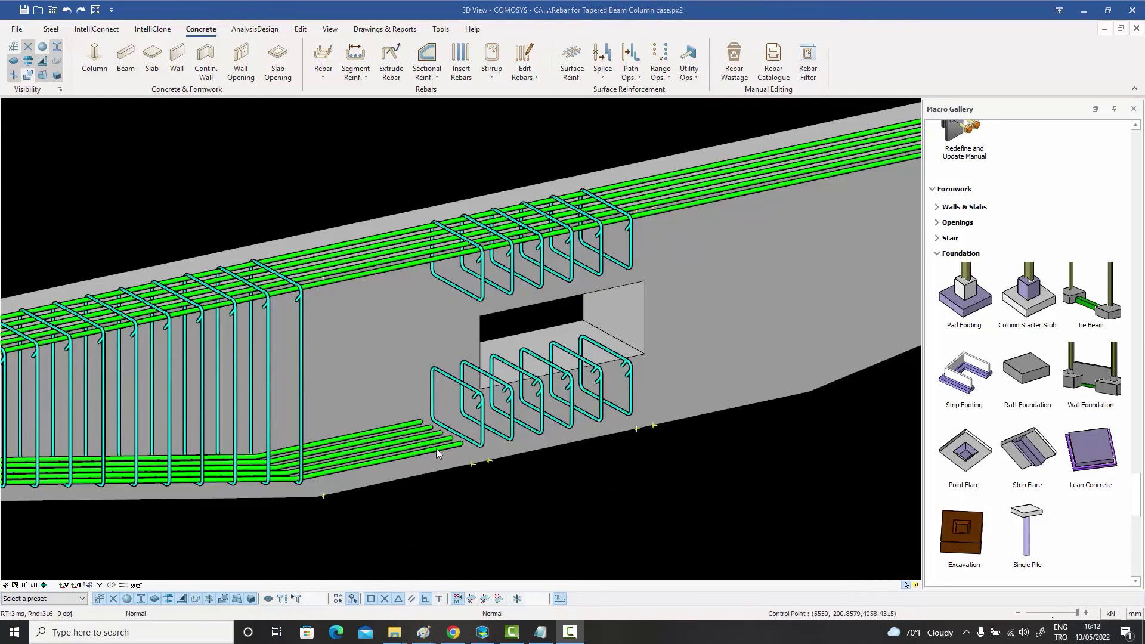
Step: Extend the bottom beam bars to 3100 mm so they run beneath the opening
left_click(436, 448)
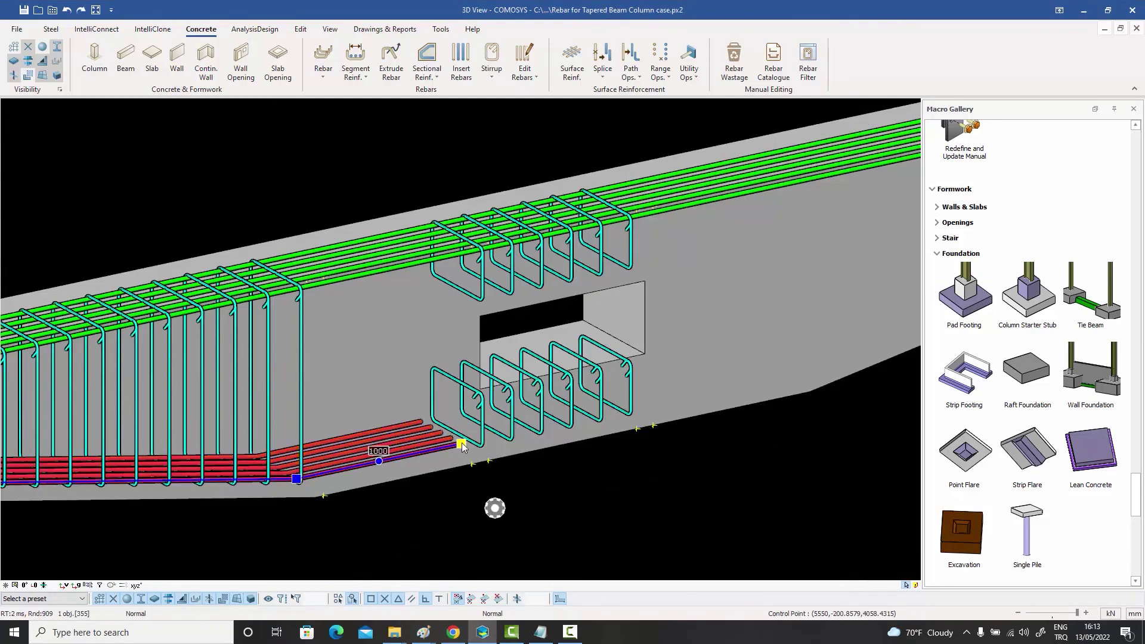
left_click(109, 121)
type("3100")
left_click(195, 146)
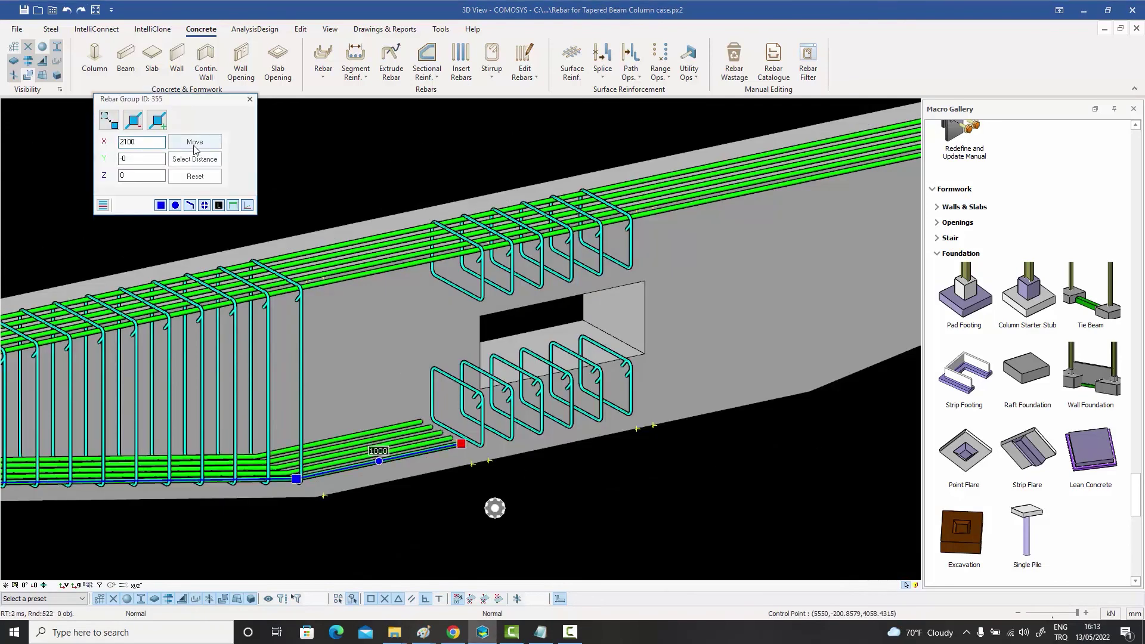
left_click(250, 99)
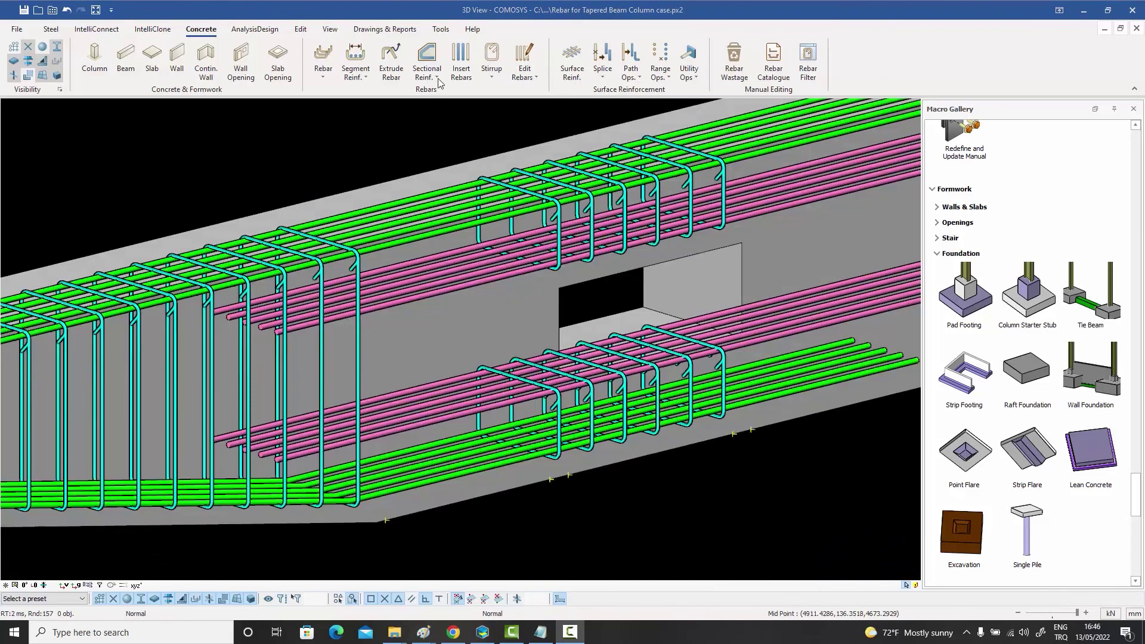
Step: Add a sectional reinforcement on the beam at its corner to fill the stirrup gap
left_click(439, 82)
left_click(420, 509)
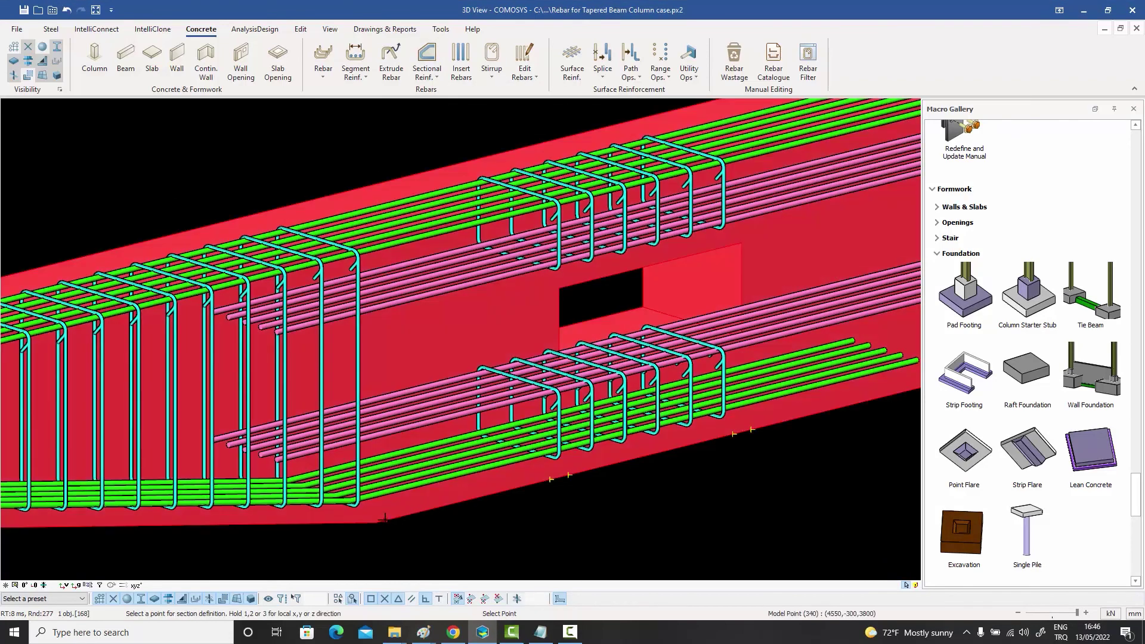
left_click(384, 519)
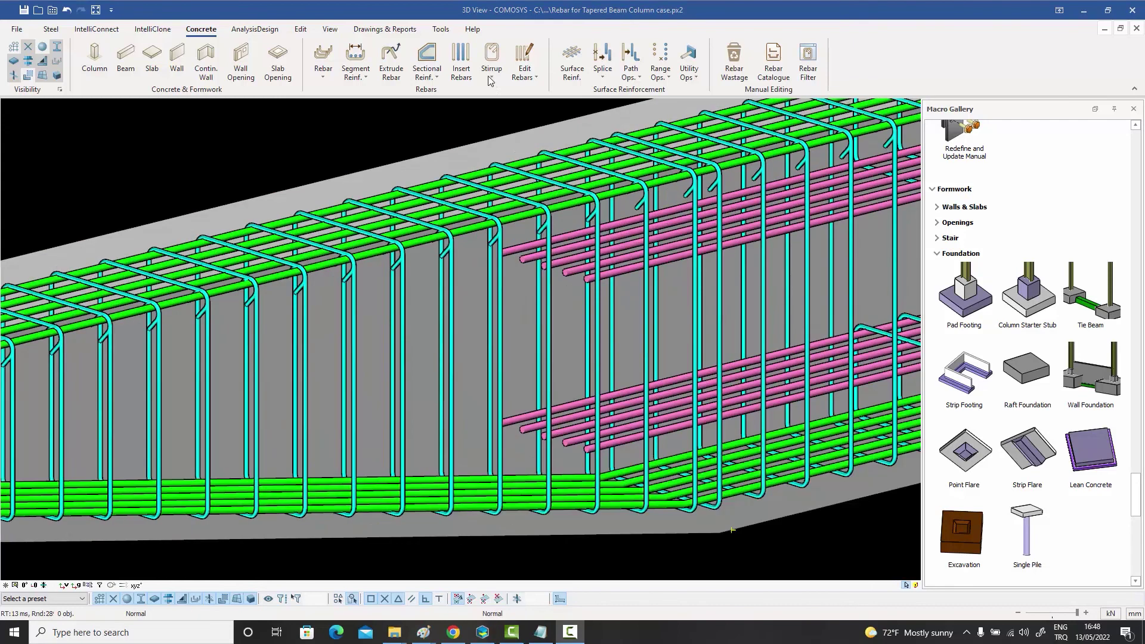
Step: Create stirrups around the pink bars beside the opening by selecting those bars
left_click(492, 74)
left_click(505, 127)
left_click(513, 253)
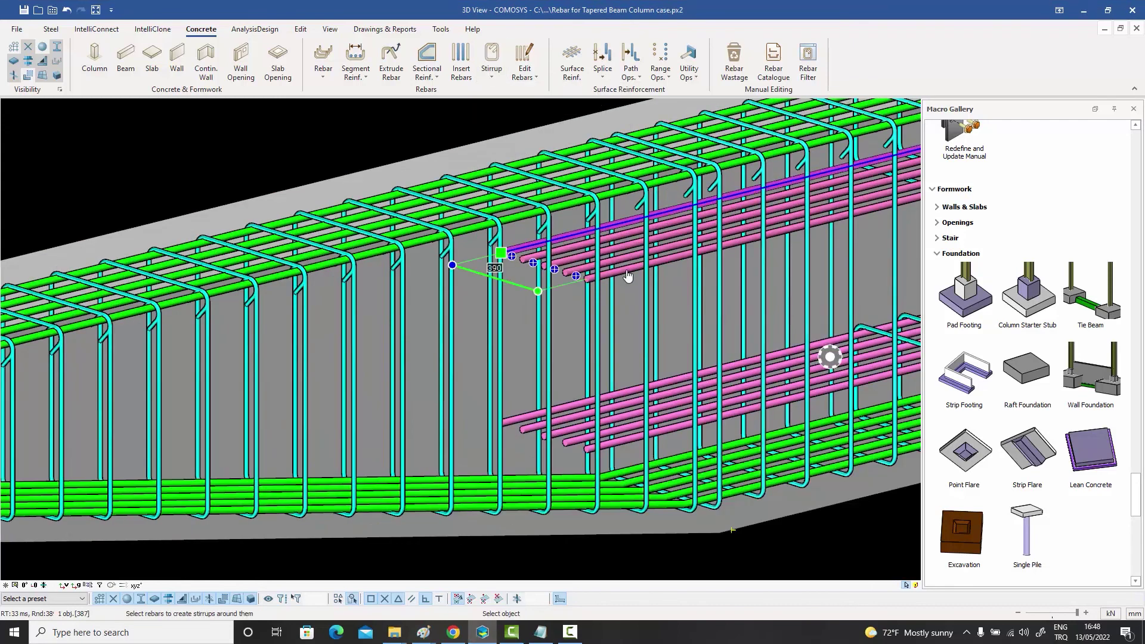
right_click(519, 423)
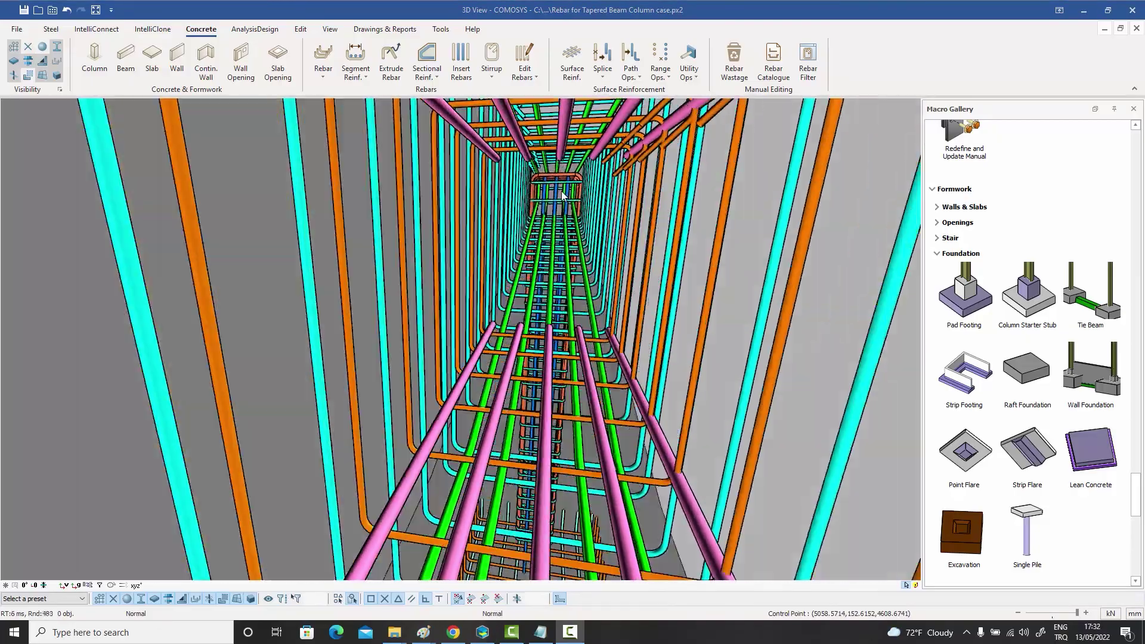
scroll(566, 194, "up", 2)
scroll(566, 194, "up", 2)
scroll(566, 194, "up", 2)
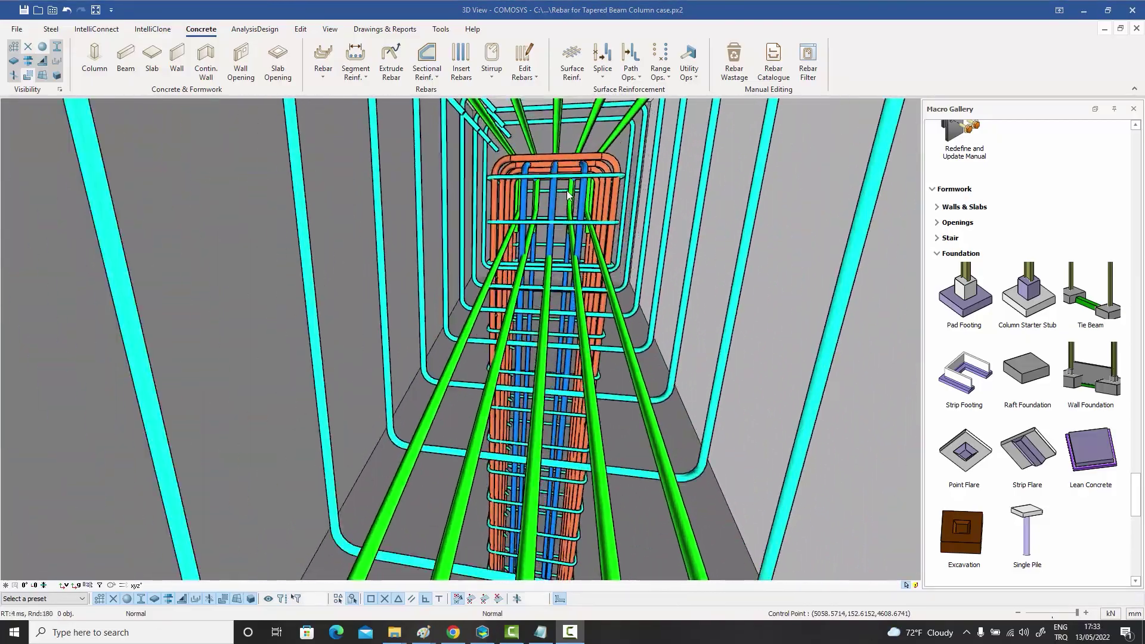
scroll(566, 193, "up", 2)
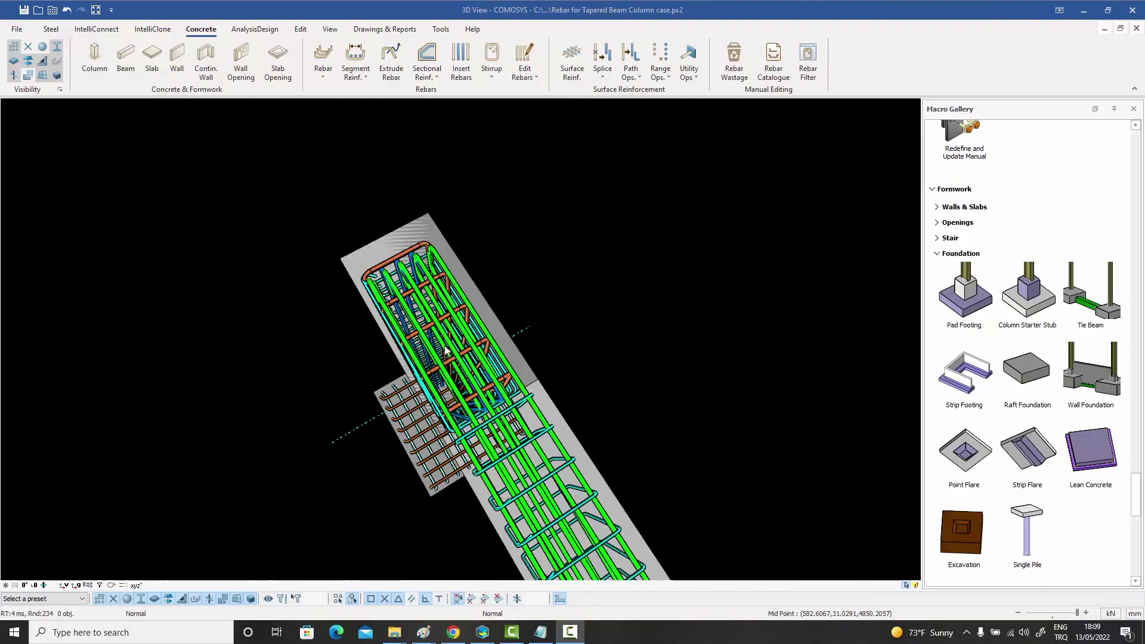
scroll(446, 351, "up", 2)
scroll(446, 351, "up", 2)
scroll(446, 350, "up", 3)
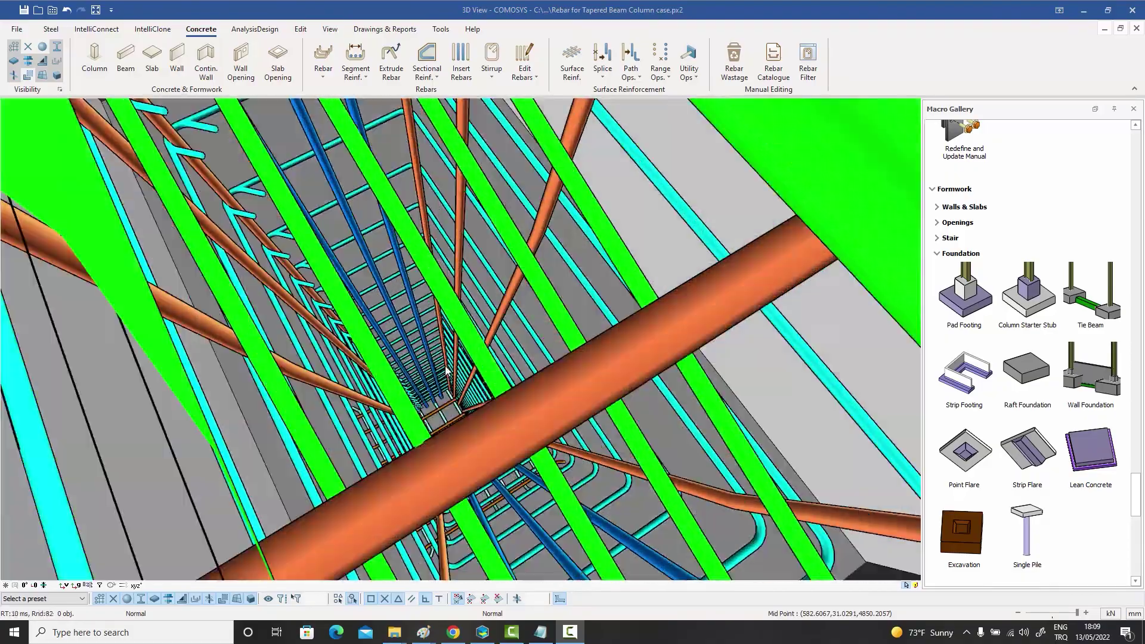
scroll(446, 351, "up", 3)
scroll(447, 406, "up", 2)
scroll(447, 406, "up", 2)
scroll(447, 406, "up", 2)
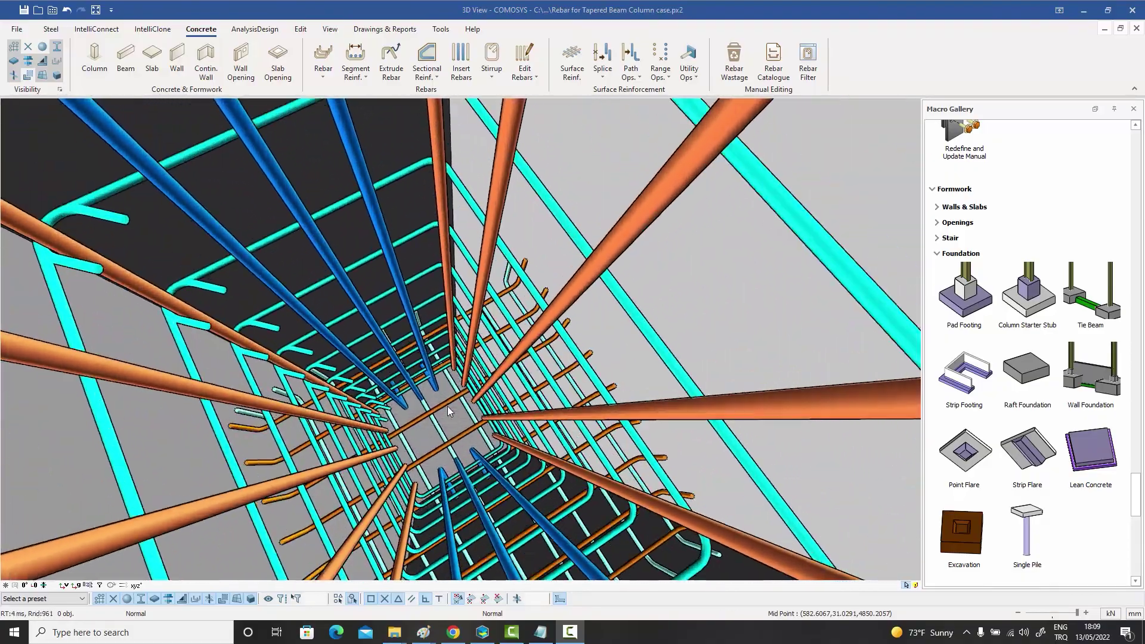
scroll(447, 406, "up", 2)
scroll(445, 406, "up", 2)
scroll(445, 406, "up", 2)
scroll(445, 406, "up", 2)
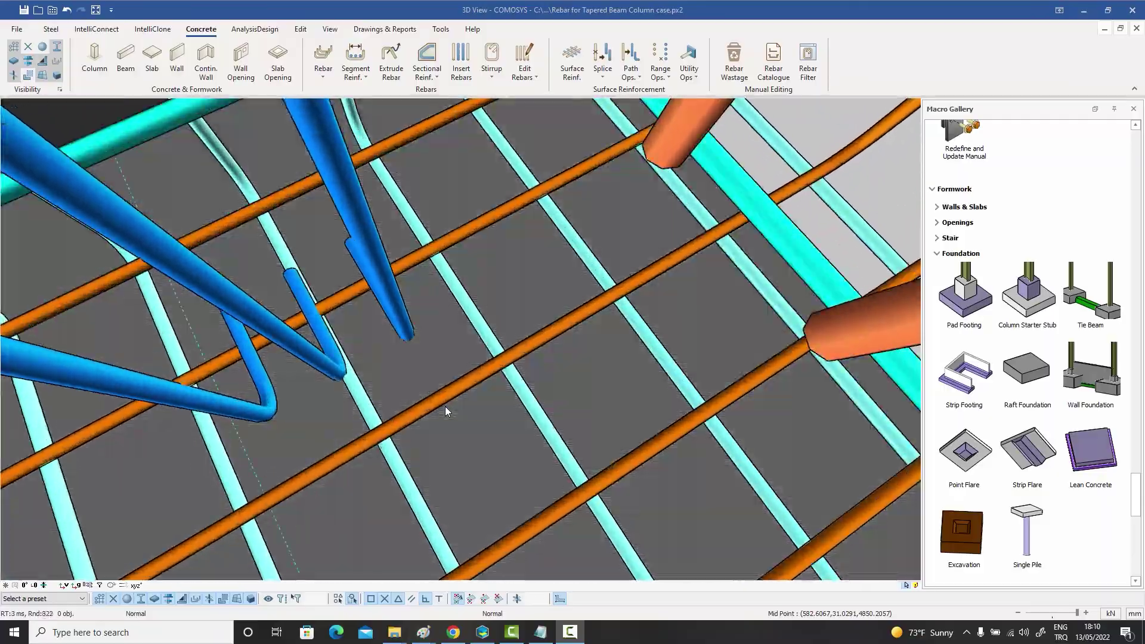
left_click_drag(717, 253, 635, 246)
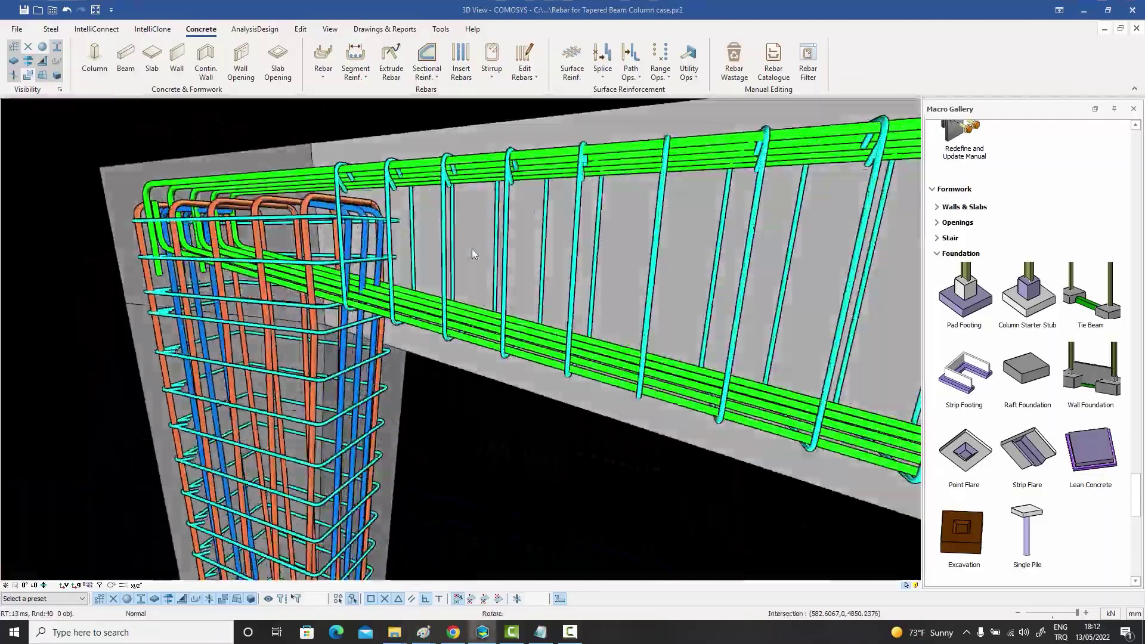